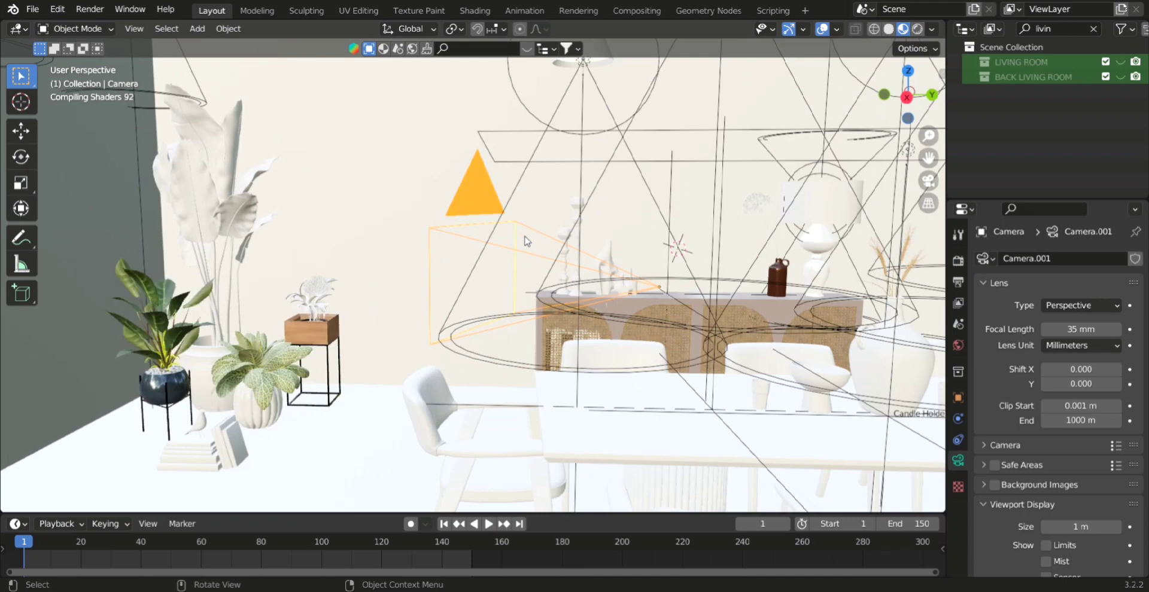
# Look through the active camera at the potted plants and insert a Location keyframe for it at frame 1
pyautogui.press('KP_0')
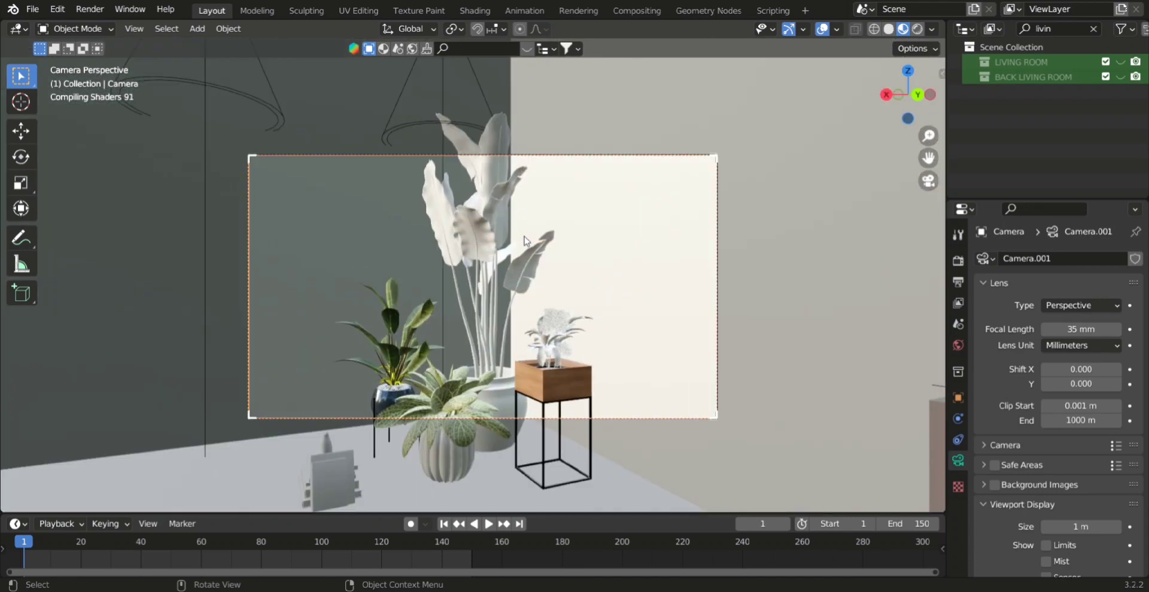
pyautogui.scroll(4, 525, 241)
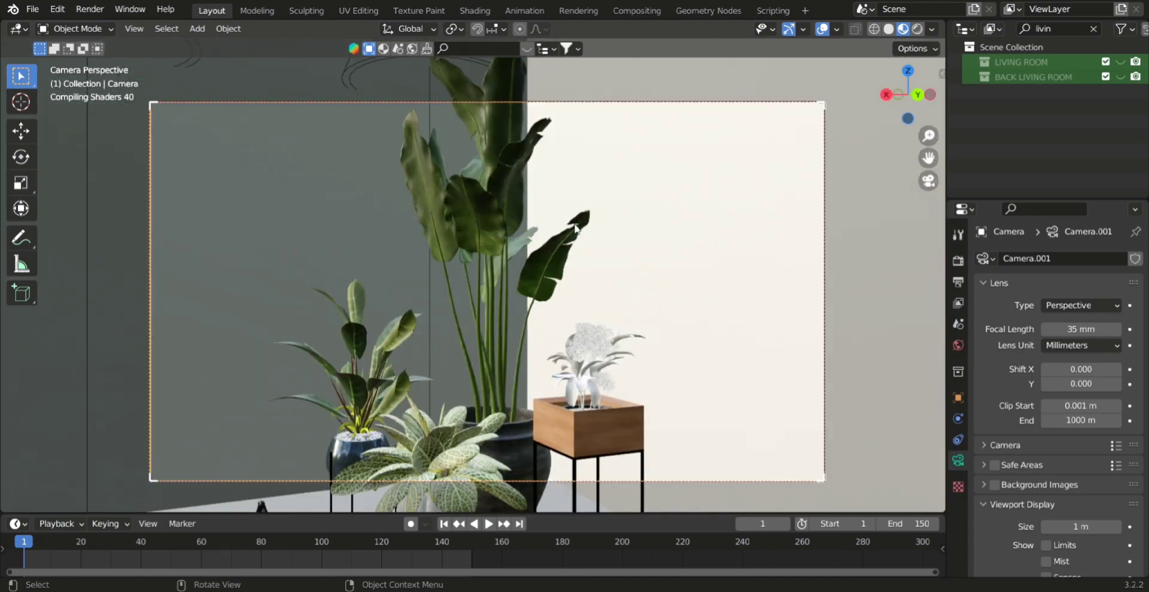
pyautogui.scroll(-3, 574, 228)
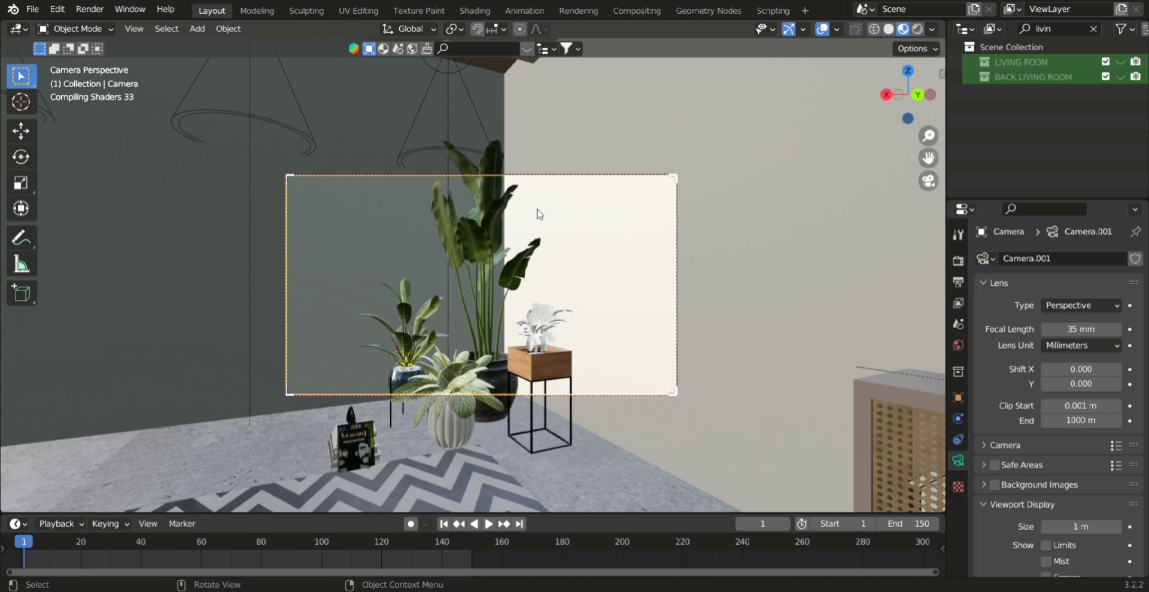
pyautogui.scroll(2, 538, 214)
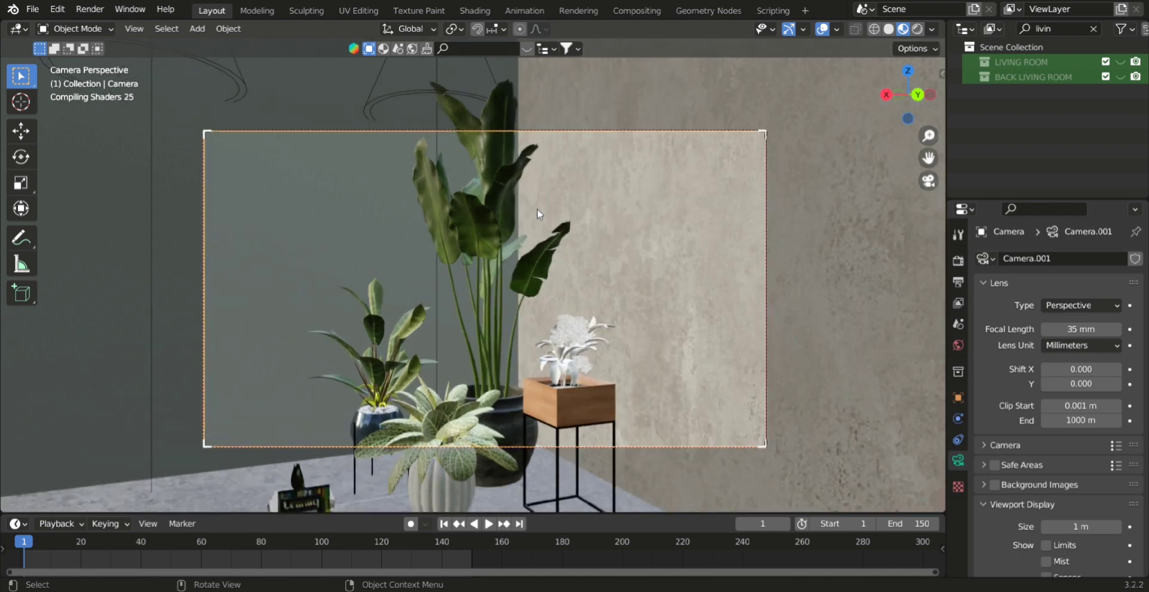
pyautogui.press('i')
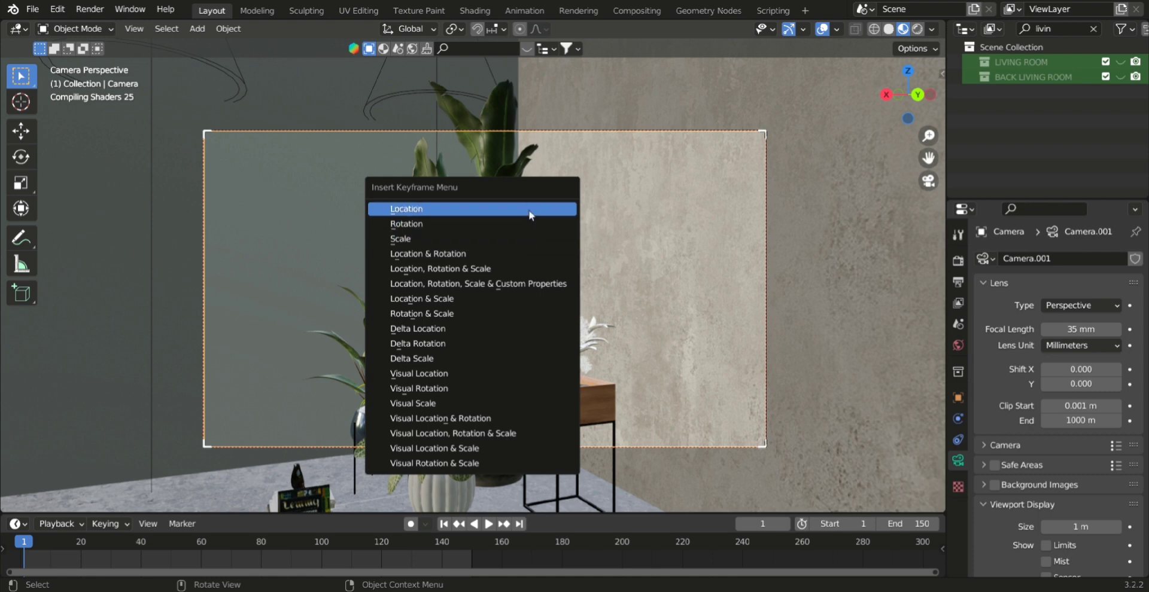
pyautogui.click(530, 216)
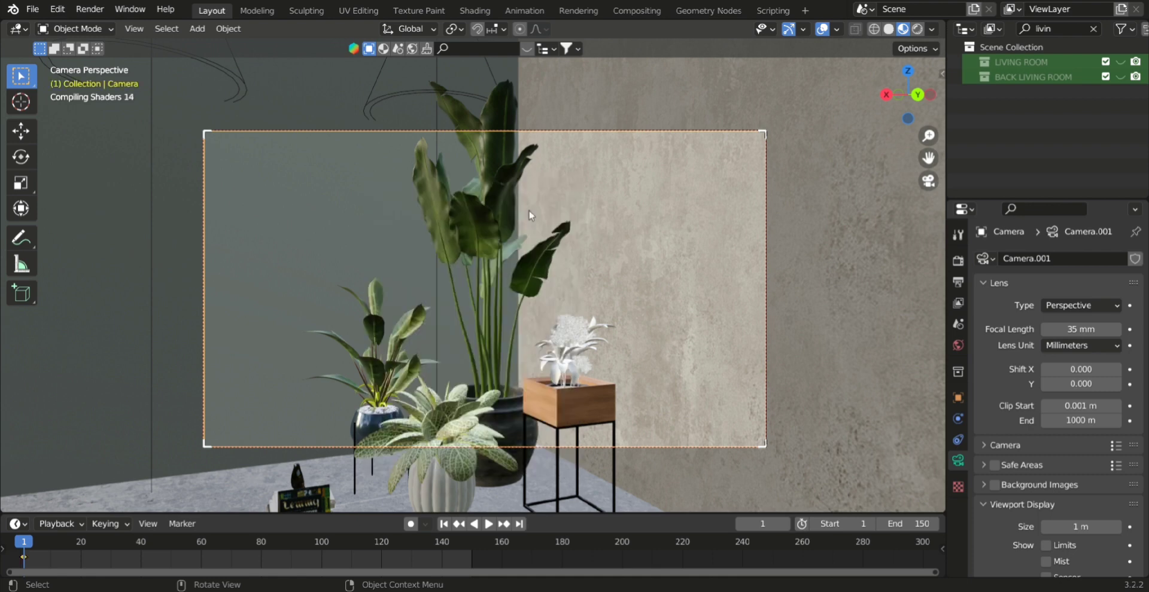
# At frame 150, move the camera along global Y and back along global X until the dining table and sideboard are in view
pyautogui.click(473, 537)
pyautogui.press('g')
pyautogui.press('x')
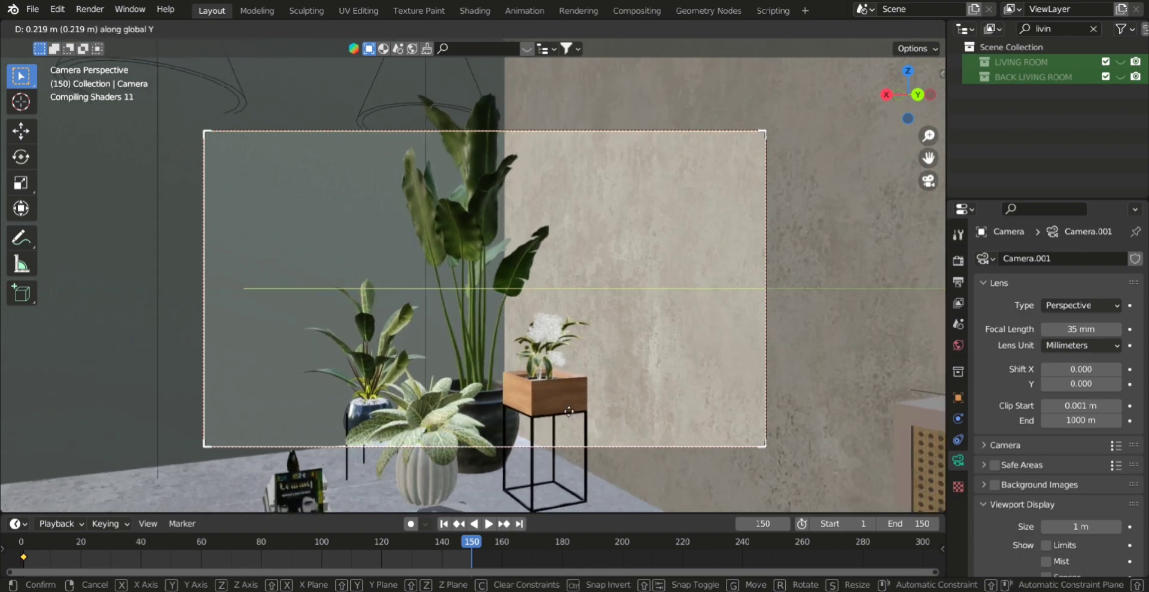
pyautogui.click(598, 250)
pyautogui.press('g')
pyautogui.press('x')
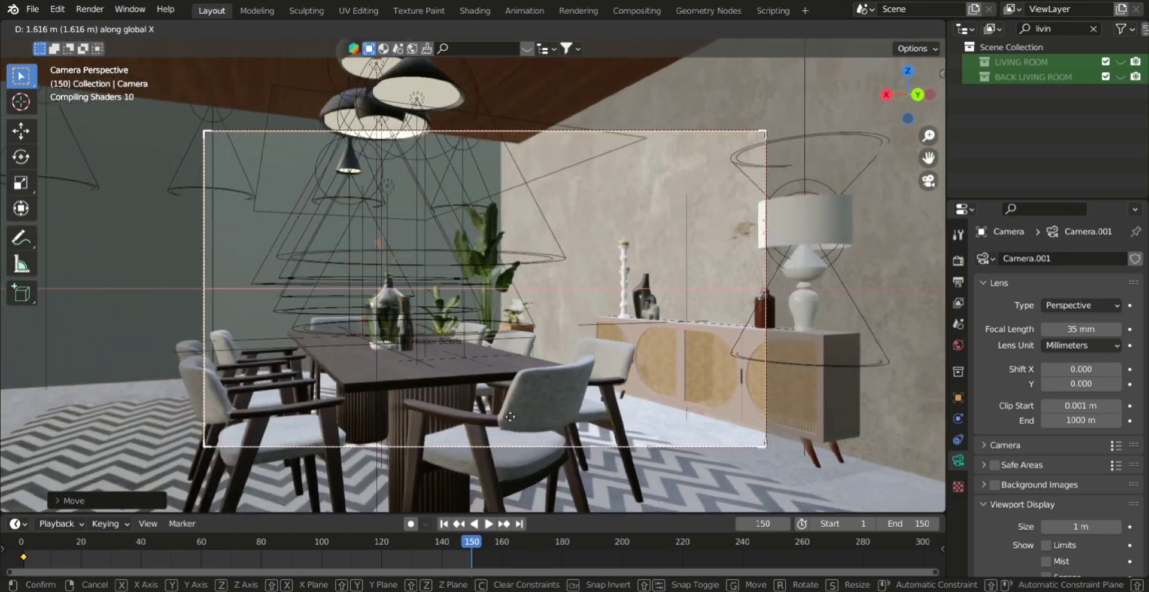
pyautogui.click(486, 353)
# Refine the camera's position along global Y and slightly along global X, and insert a Location keyframe at frame 150
pyautogui.press('g')
pyautogui.press('x')
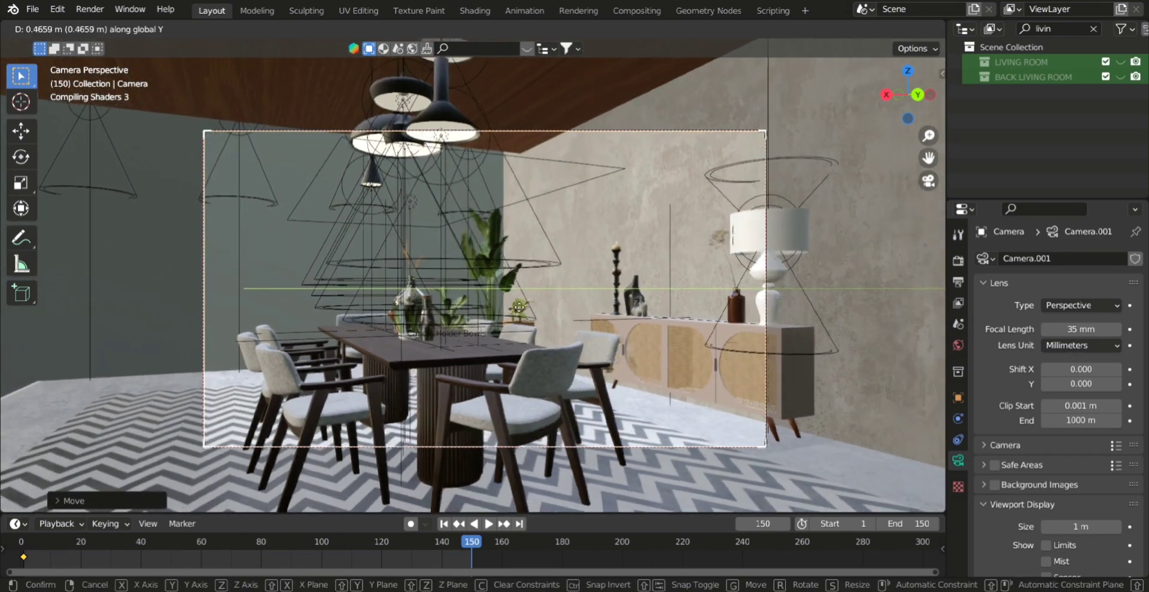
pyautogui.click(546, 318)
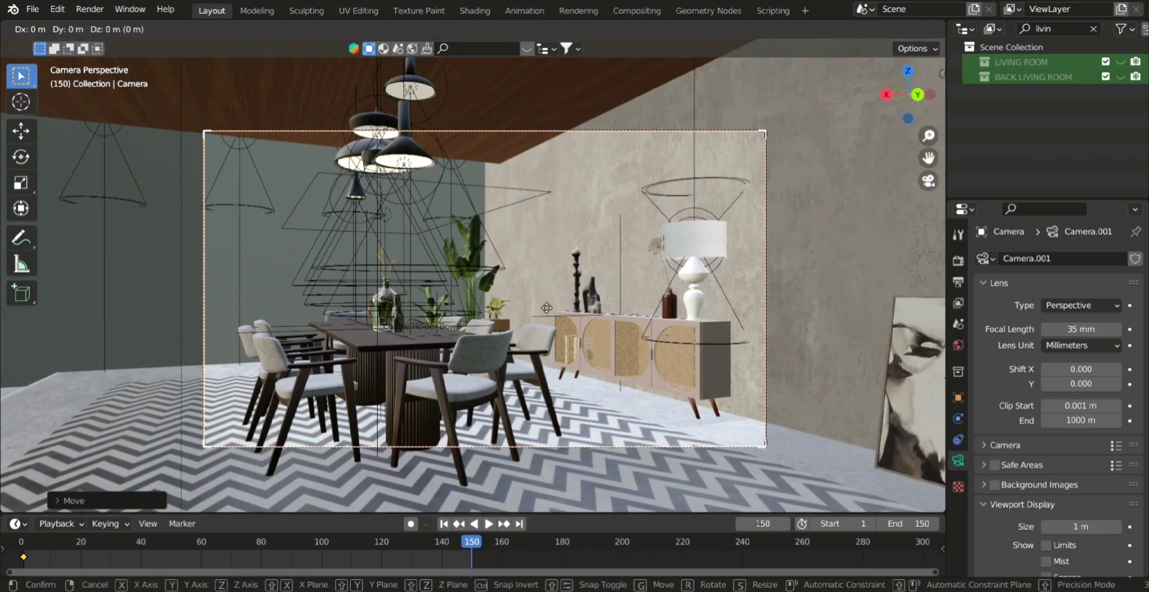
pyautogui.press('g')
pyautogui.press('x')
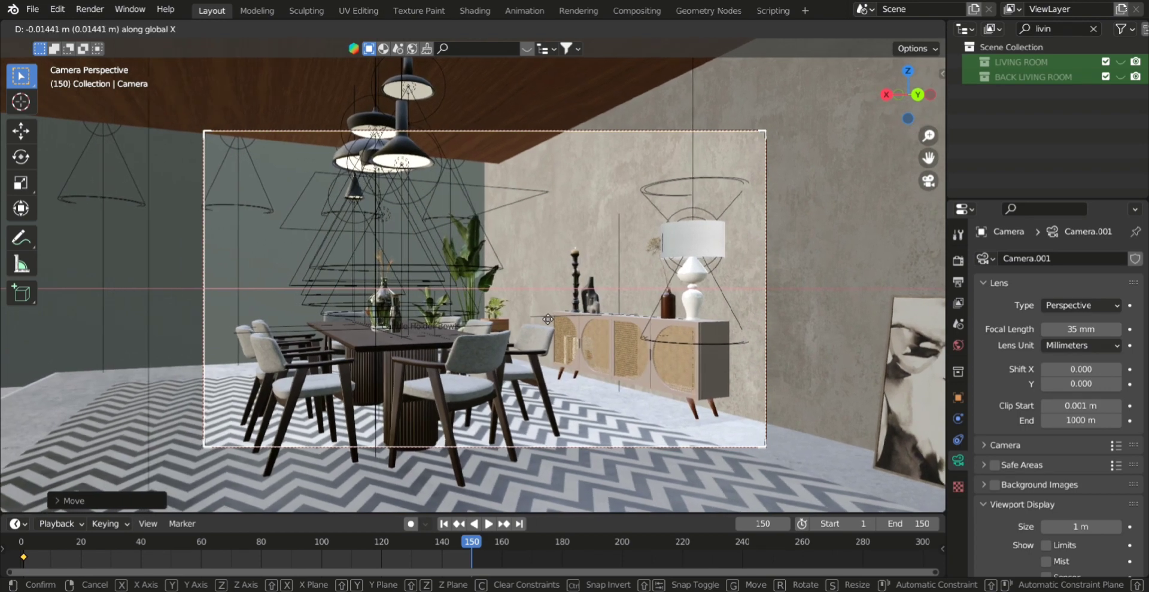
pyautogui.click(504, 245)
pyautogui.press('i')
pyautogui.click(504, 247)
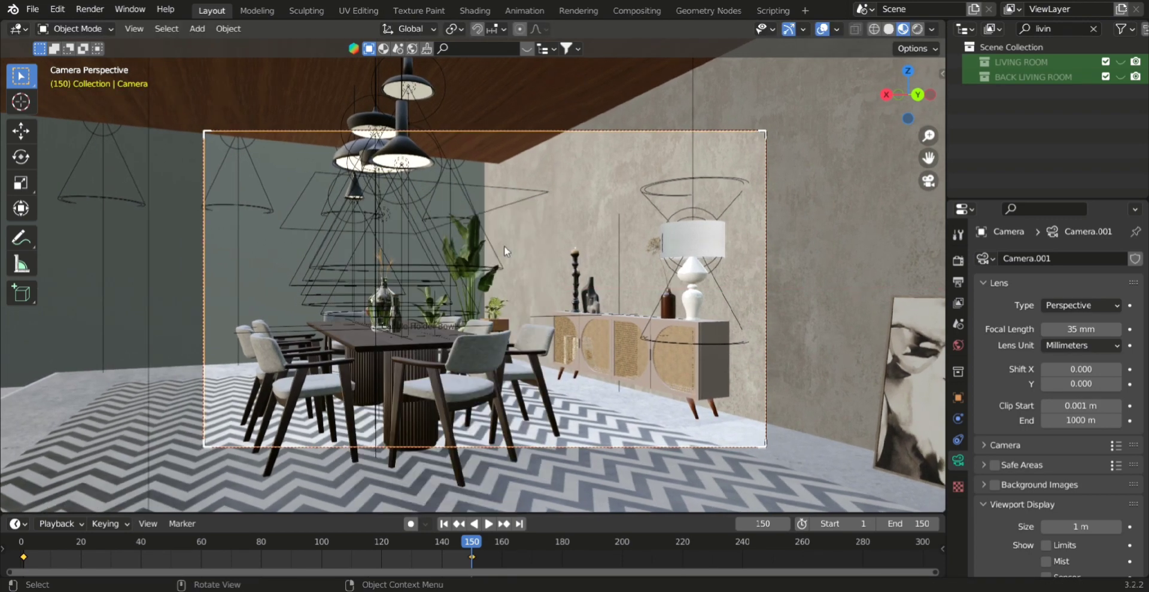
# Play the animation from frame 1 to preview the camera move
pyautogui.click(444, 524)
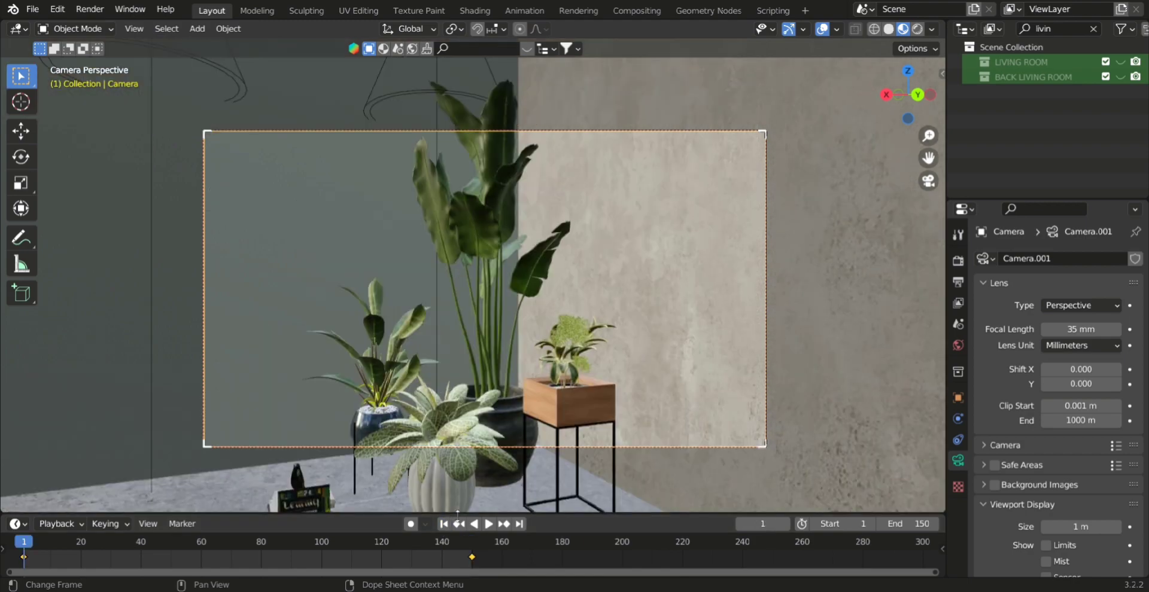
pyautogui.press('space')
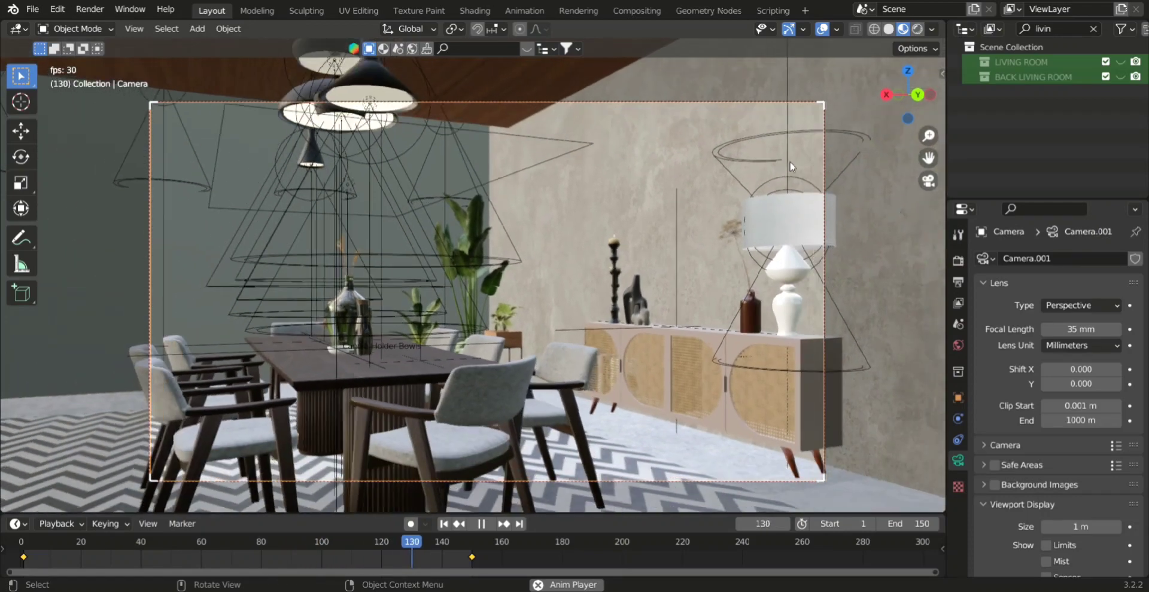
pyautogui.press('Escape')
# Select both camera keyframes in the timeline and change their interpolation mode
pyautogui.moveTo(20, 566); pyautogui.dragTo(495, 556)
pyautogui.rightClick(451, 560)
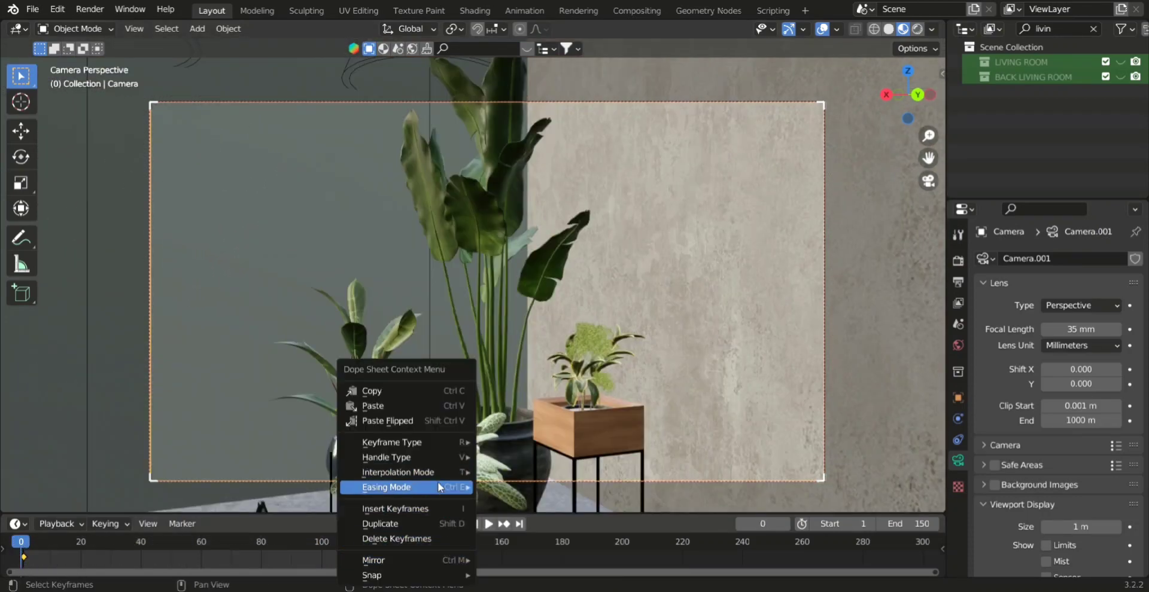
pyautogui.moveTo(440, 476)
pyautogui.click(512, 392)
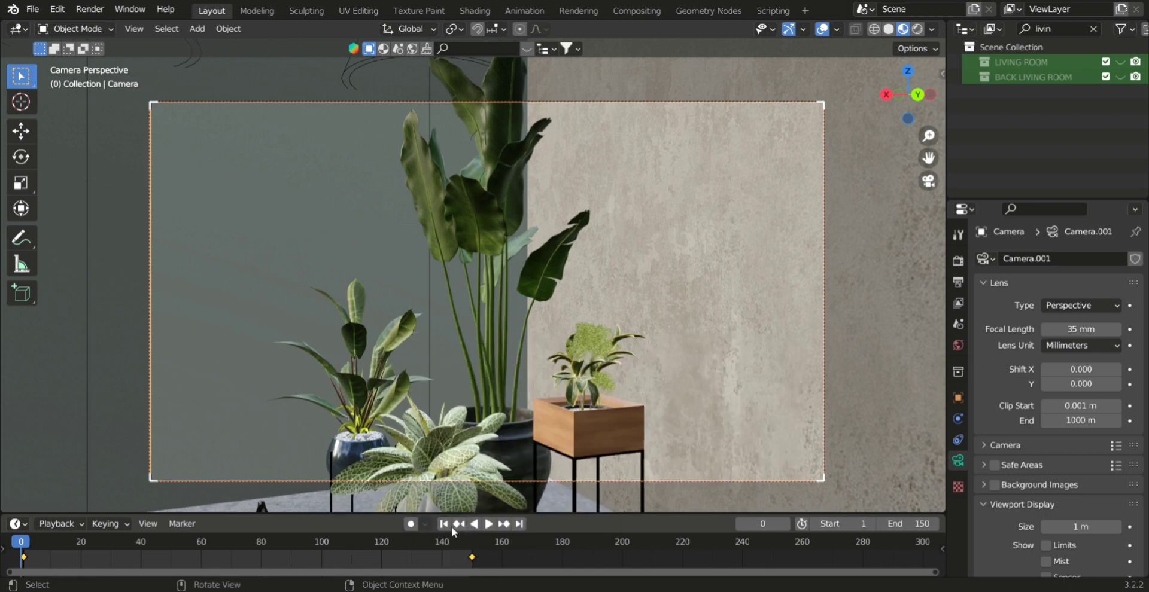
# Play back the camera move with the changed interpolation and return to the first frame
pyautogui.press('space')
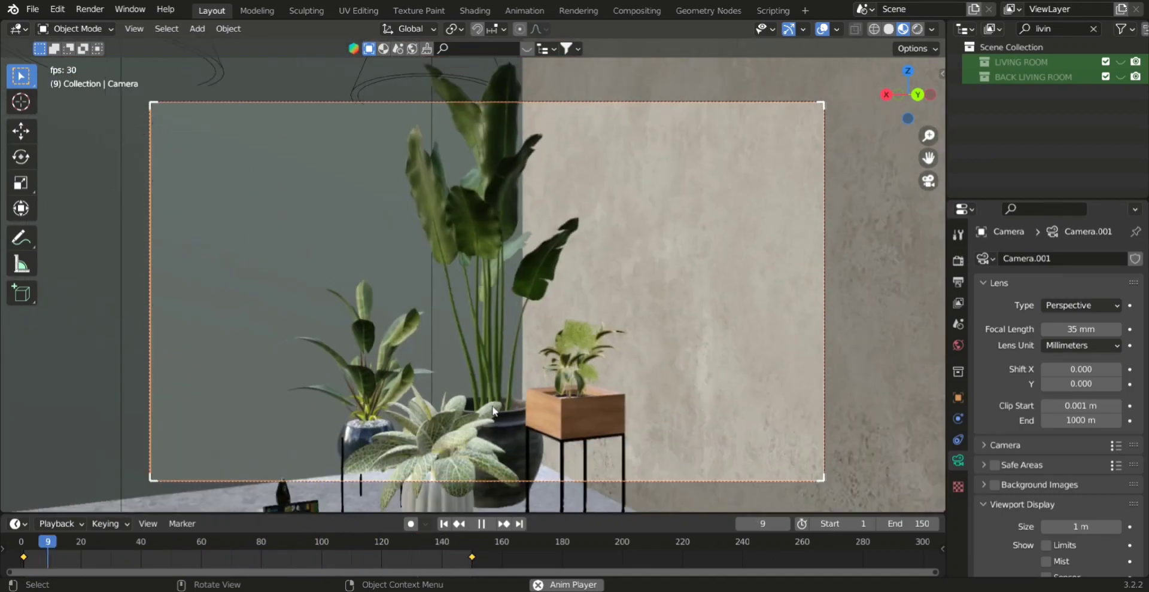
pyautogui.press('space')
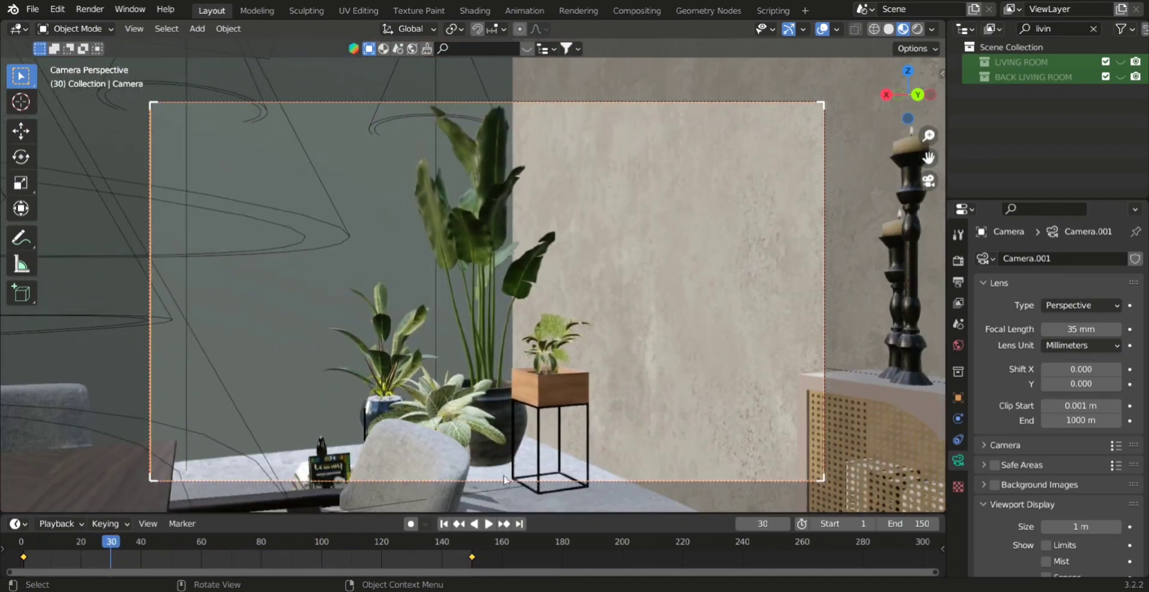
pyautogui.click(443, 524)
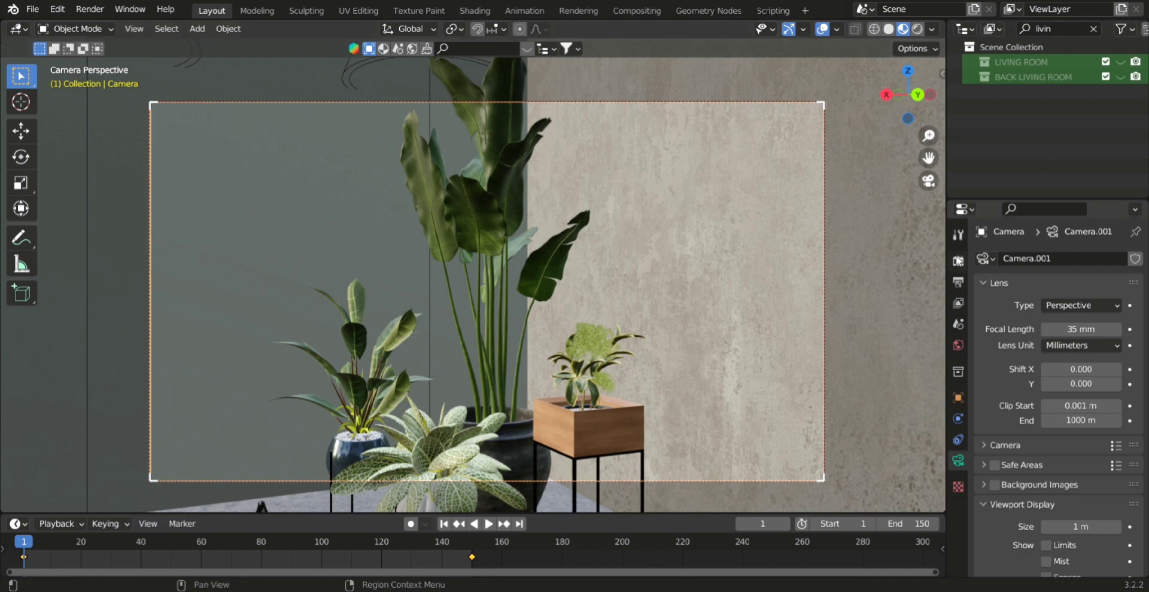
# Review the Cycles device and the viewport and render sampling settings
pyautogui.click(959, 263)
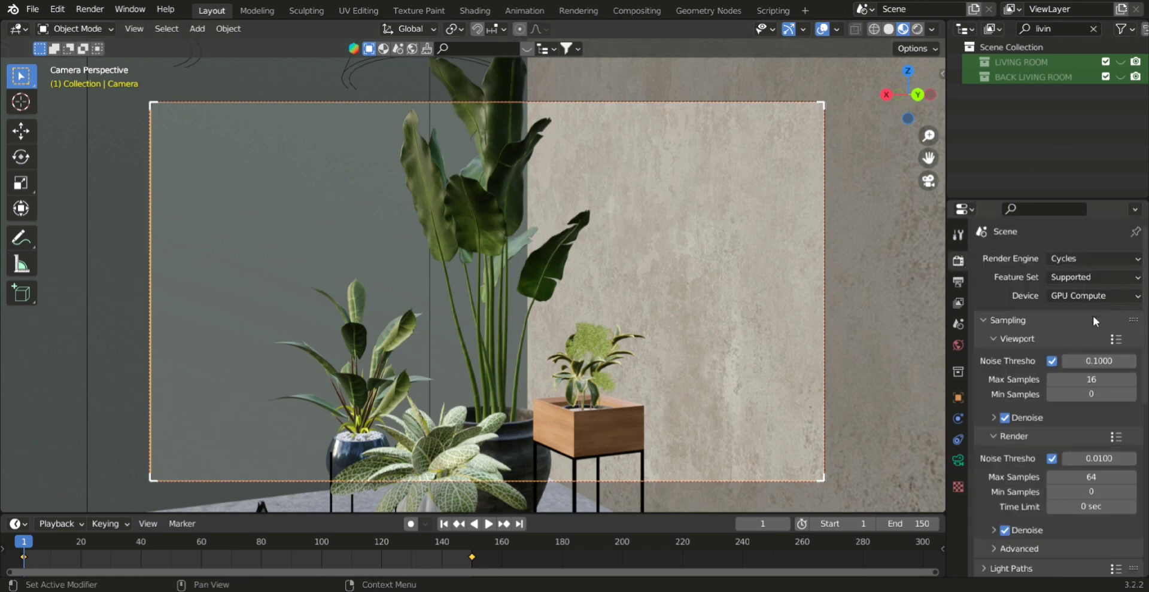
pyautogui.scroll(-2, 1103, 340)
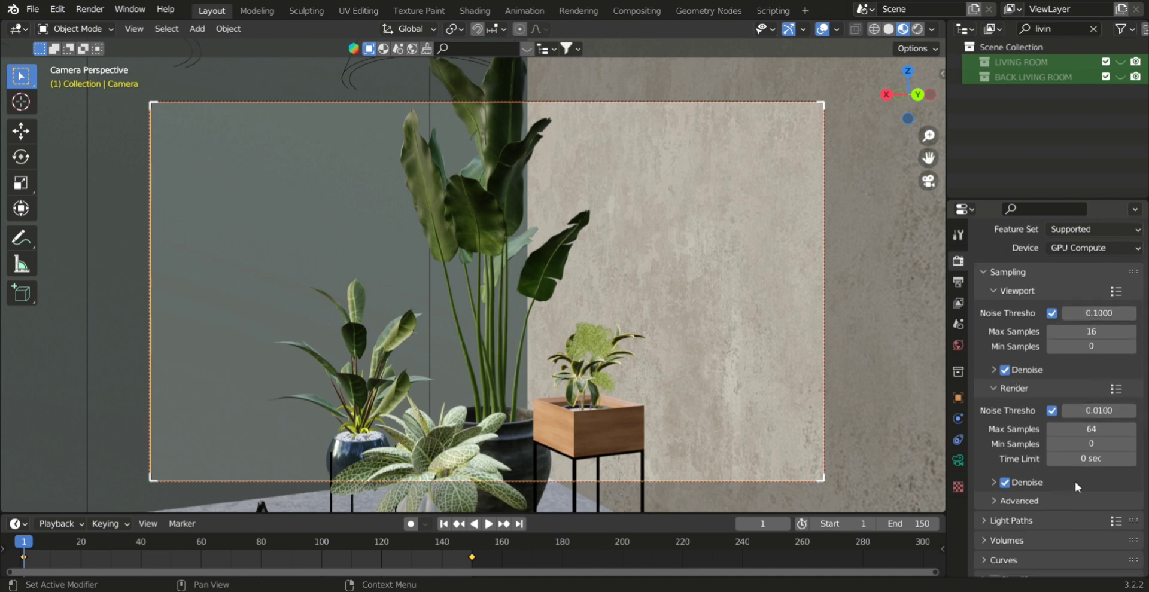
pyautogui.scroll(-4, 1077, 478)
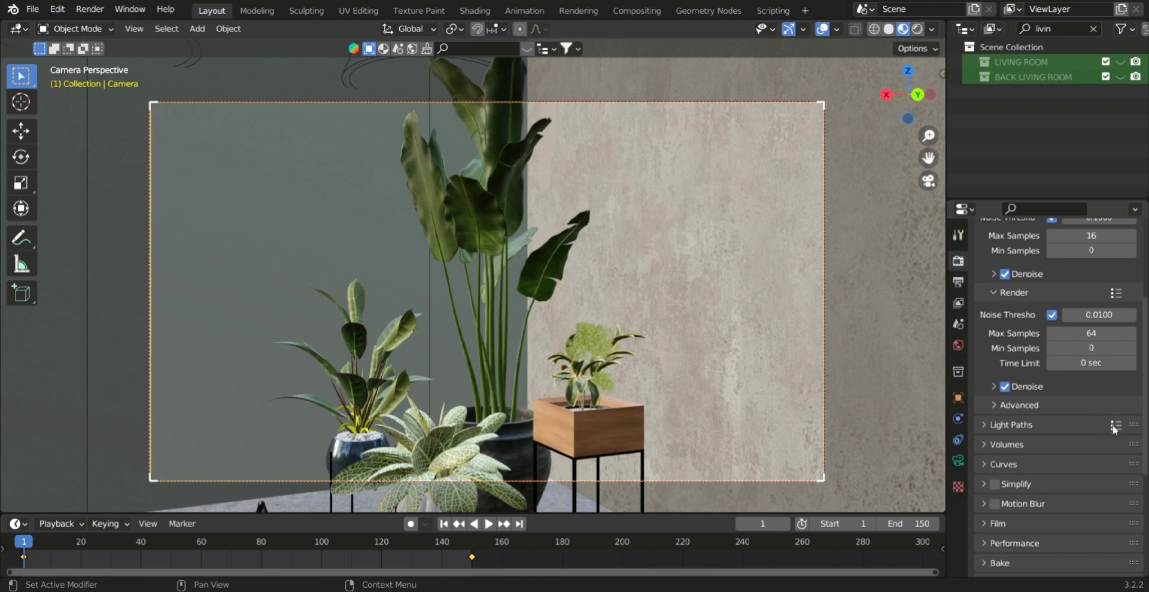
# Apply the Full Global Illumination preset to the render's light paths
pyautogui.click(1114, 427)
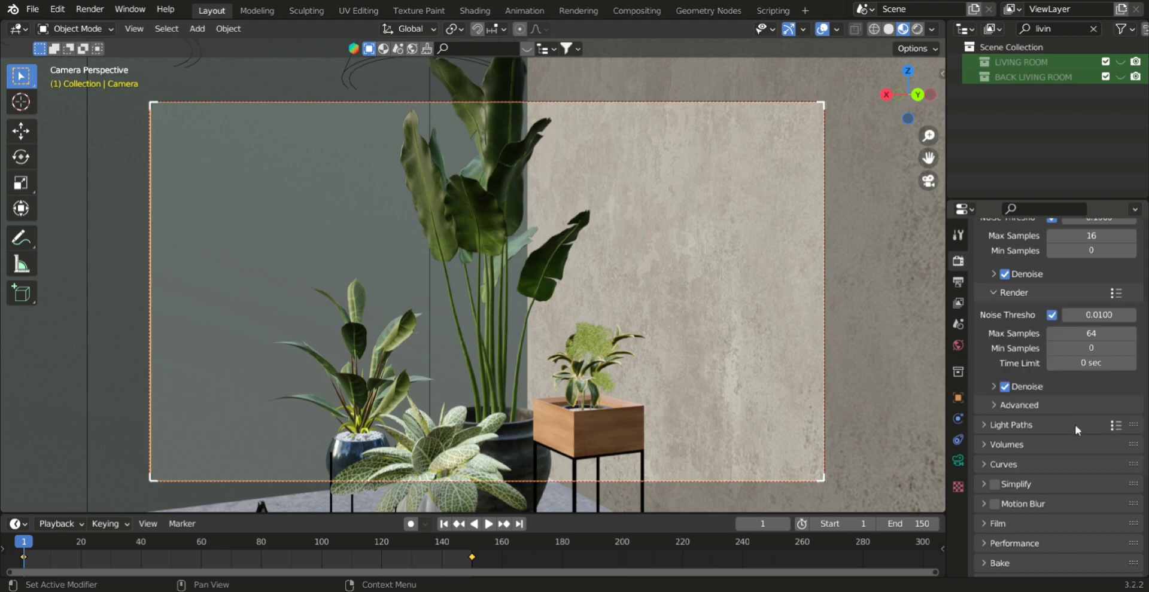
pyautogui.click(982, 429)
pyautogui.click(1117, 439)
pyautogui.click(1115, 437)
pyautogui.click(1114, 426)
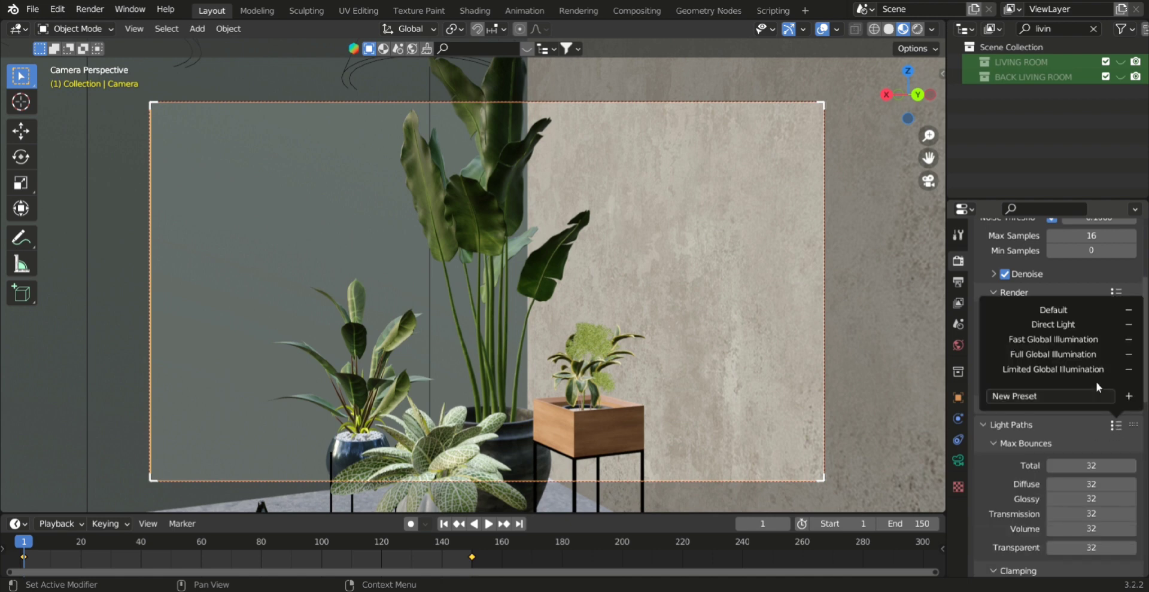
pyautogui.click(1053, 355)
pyautogui.scroll(-2, 1037, 388)
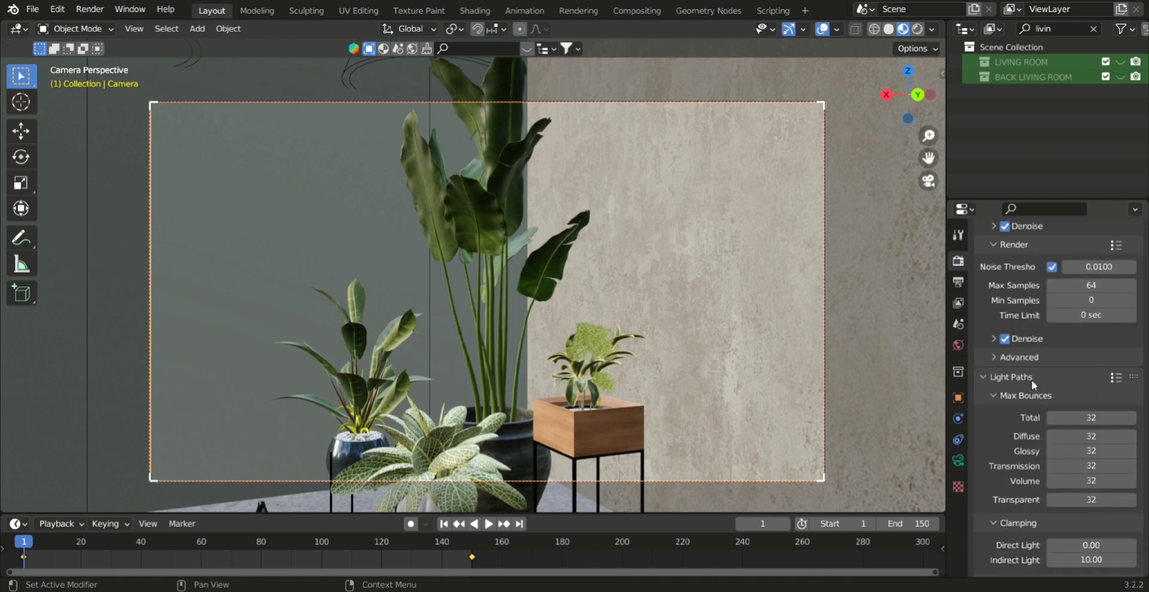
pyautogui.click(1034, 383)
# Examine the render's color management settings and the output resolution, render region and frame rate
pyautogui.scroll(-6, 1044, 413)
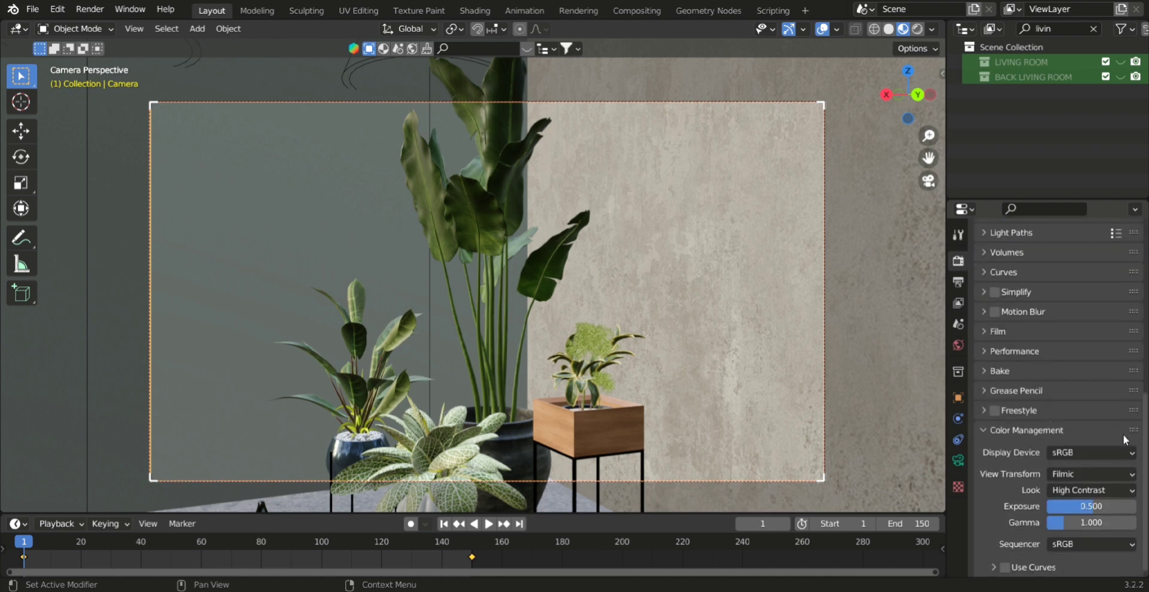
pyautogui.click(958, 282)
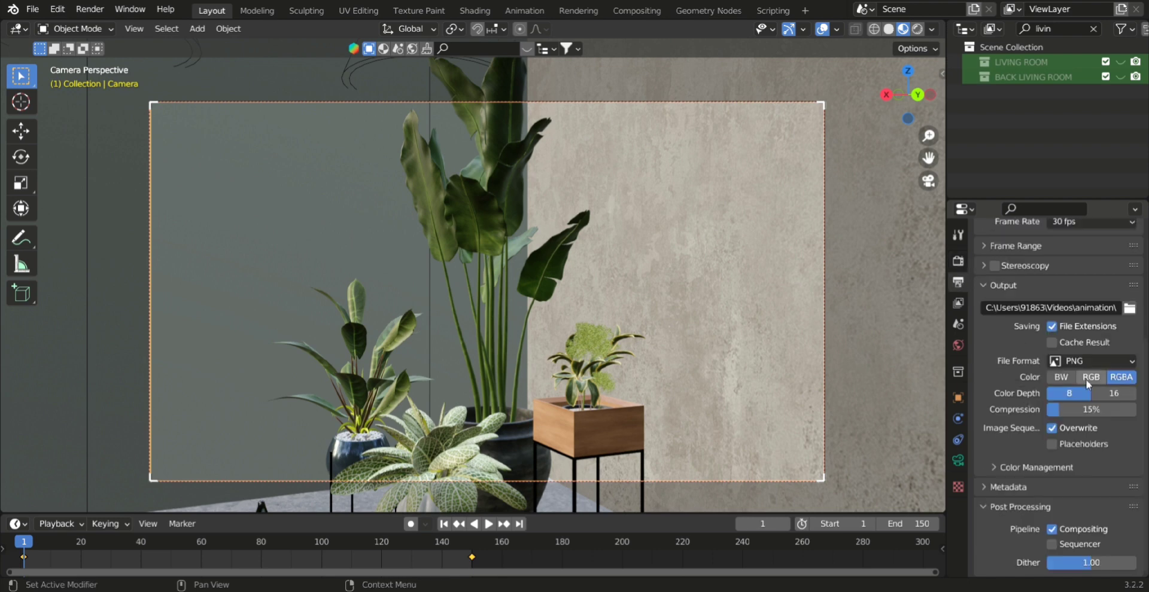
pyautogui.scroll(7, 1088, 383)
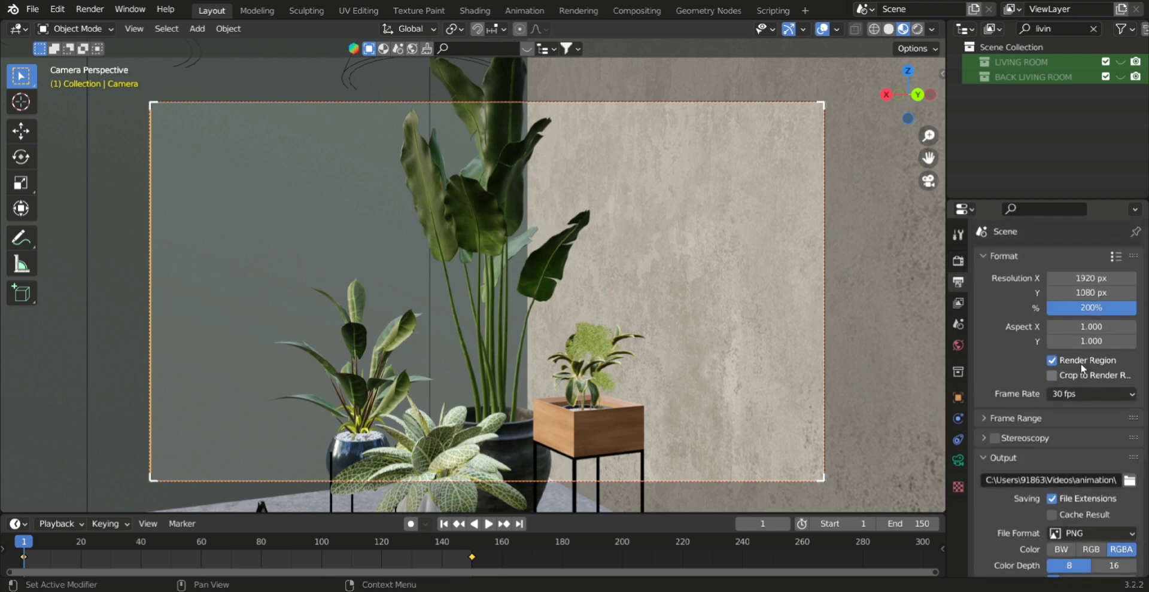
# Set the animation's output file format to PNG
pyautogui.scroll(-4, 1053, 375)
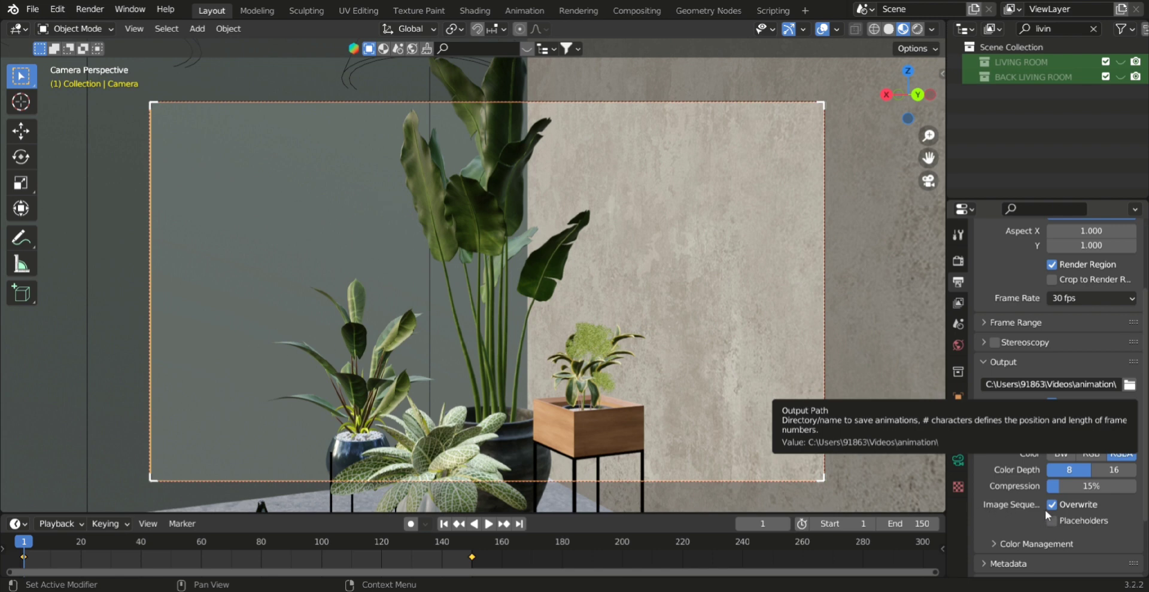
pyautogui.scroll(-3, 1081, 473)
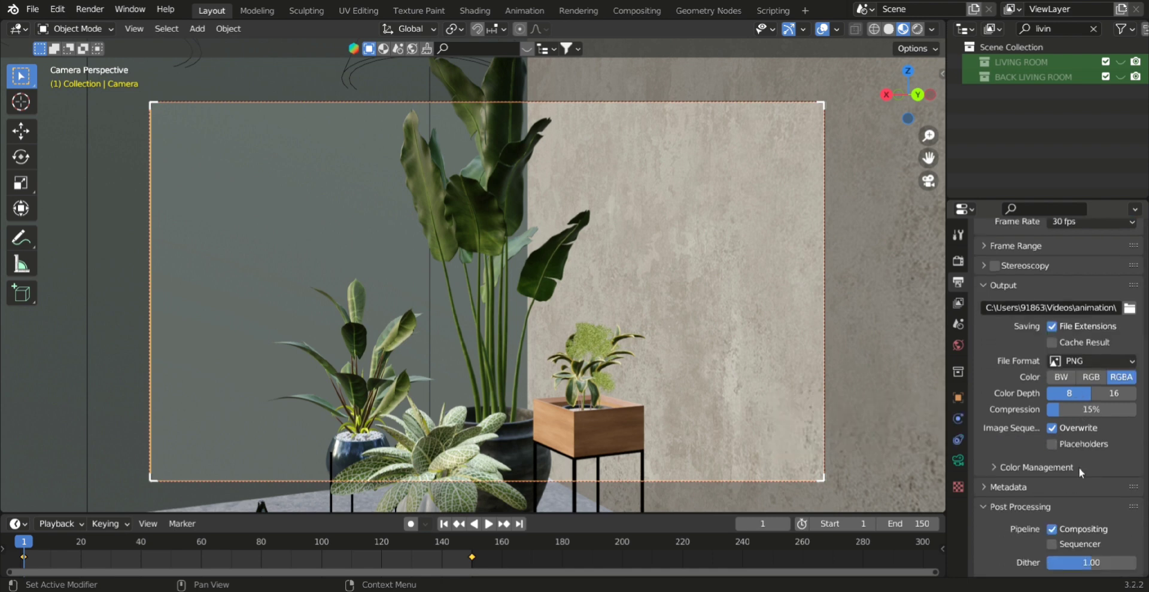
pyautogui.click(1077, 361)
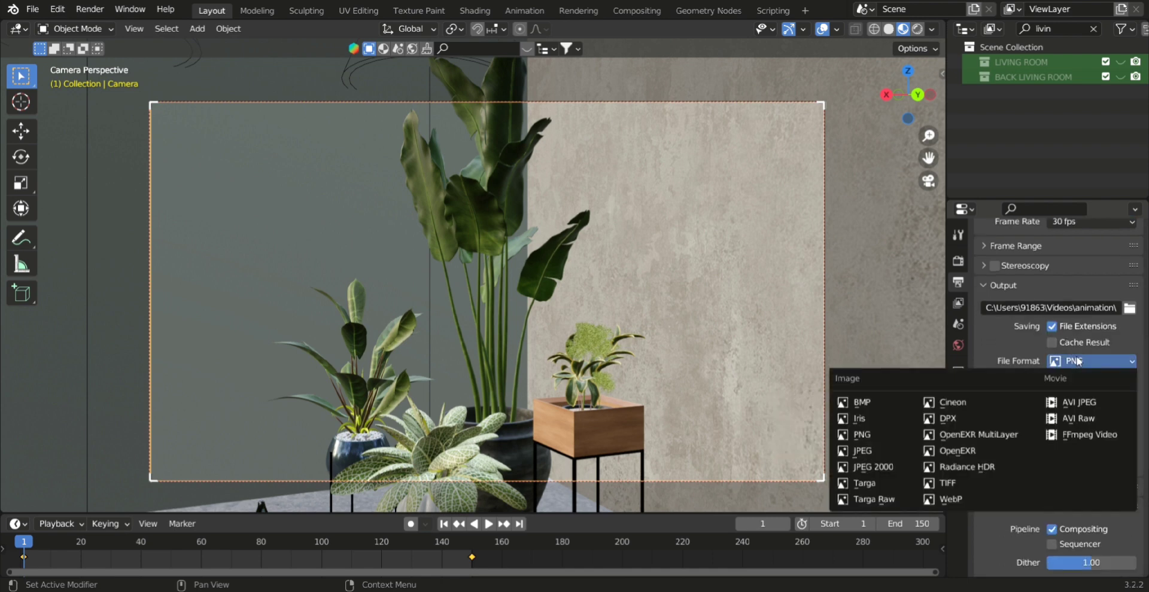
pyautogui.click(891, 436)
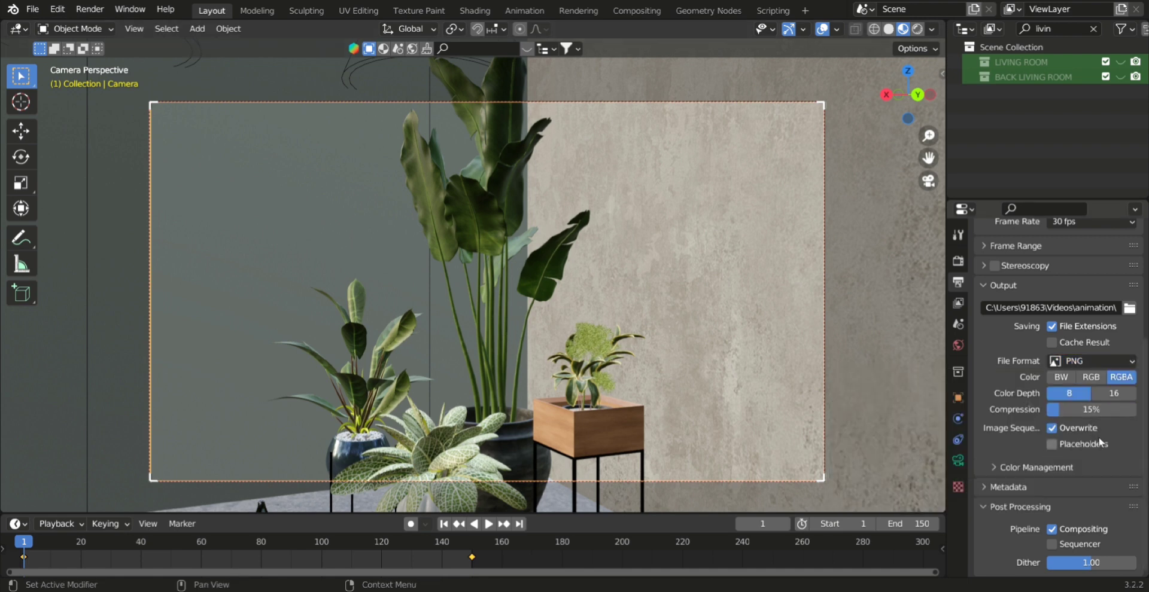
# Review the metadata and post-processing options, and check the resolution and output path settings again
pyautogui.click(1053, 487)
pyautogui.click(1052, 487)
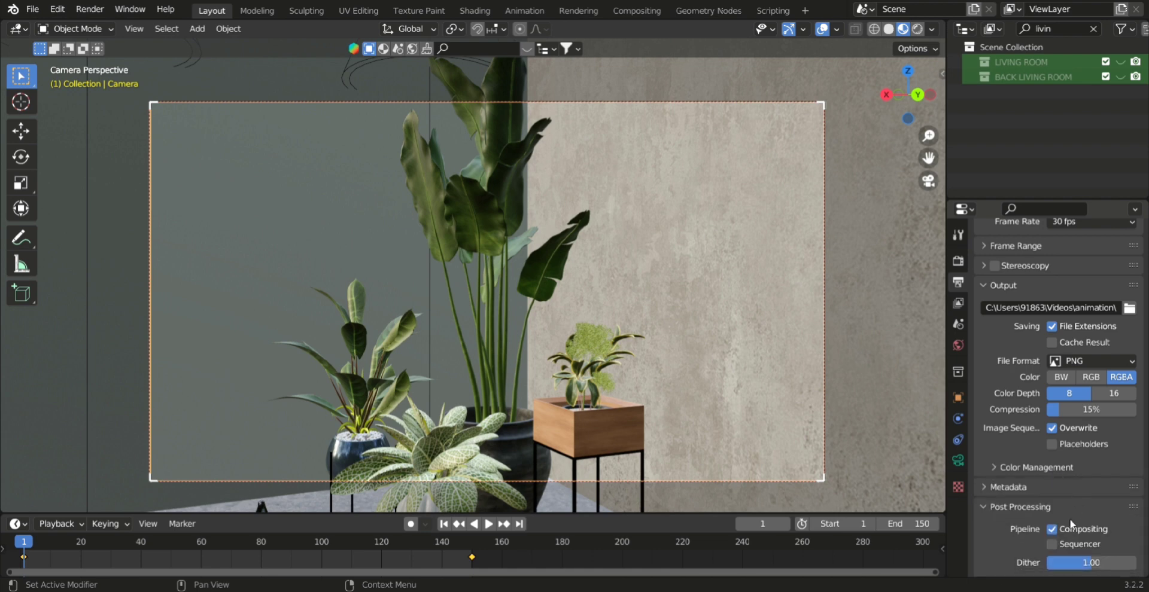
pyautogui.click(1088, 532)
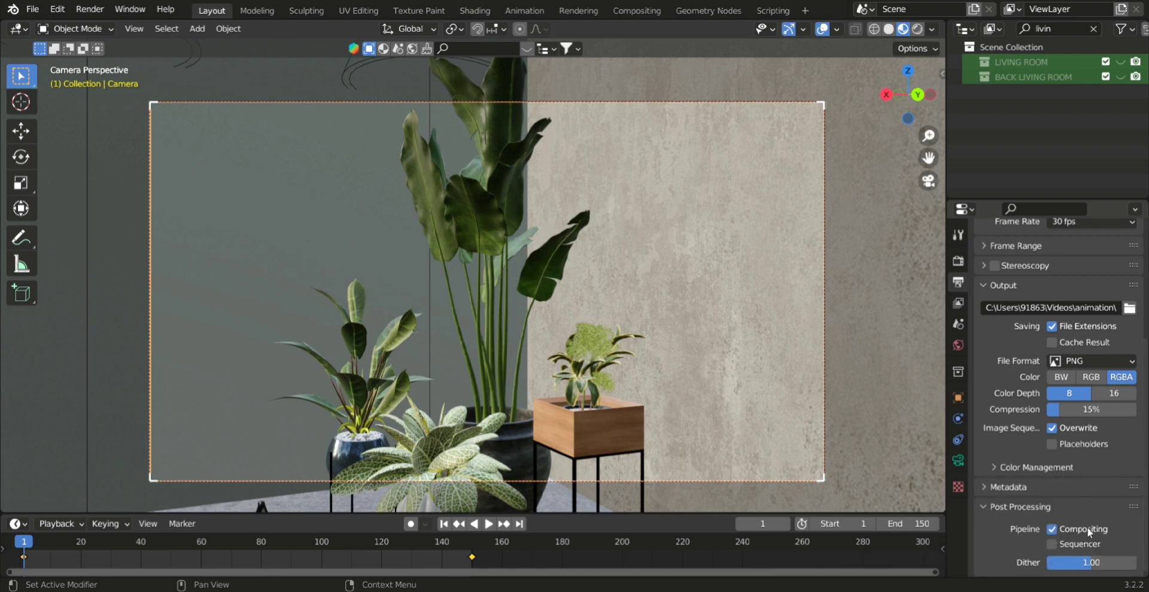
pyautogui.scroll(2, 1088, 488)
pyautogui.scroll(5, 1101, 449)
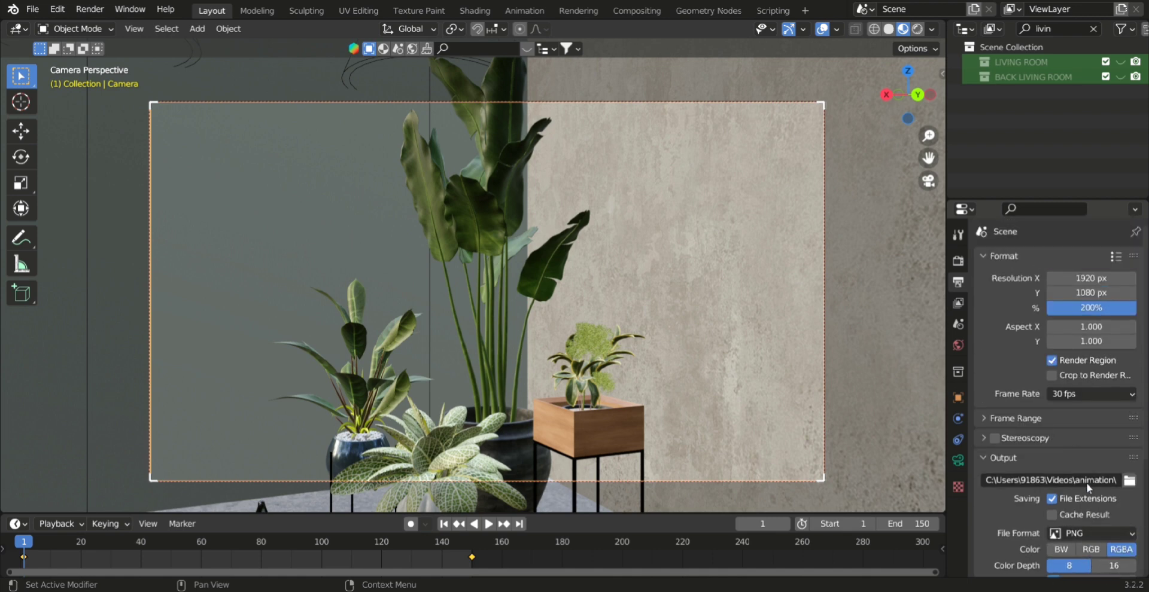
# Set the scene's frame rate to 30 fps and render the camera animation
pyautogui.click(1096, 393)
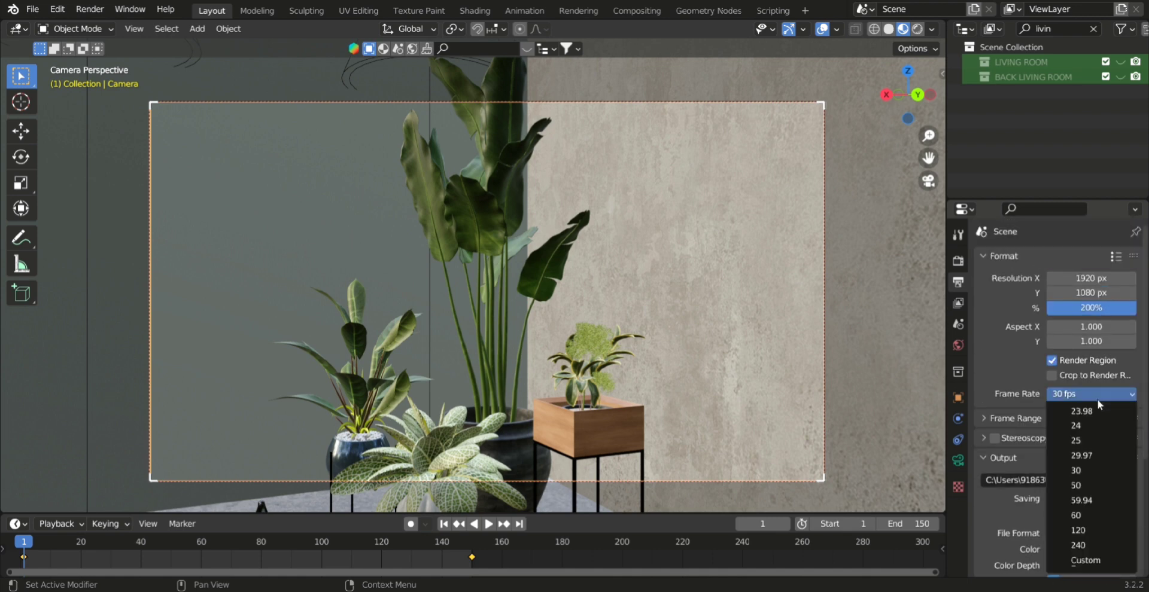
pyautogui.click(1093, 473)
pyautogui.hotkey('ctrl', 'F12')
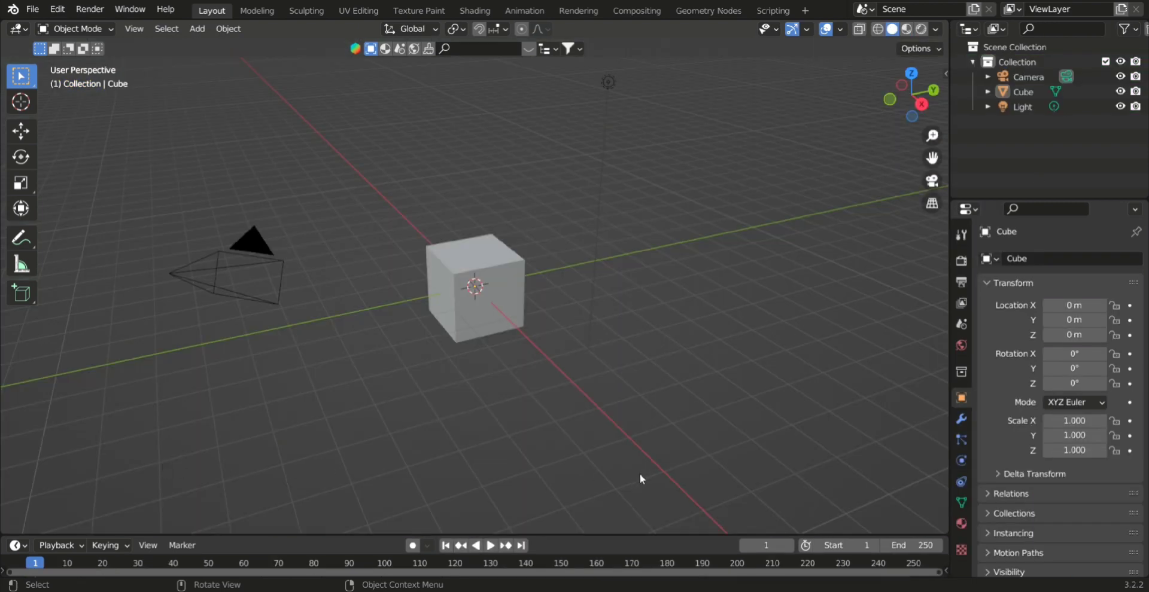
# Add a Video Editing workspace in a new file and close its file browser area to widen the preview
pyautogui.click(806, 12)
pyautogui.moveTo(782, 101)
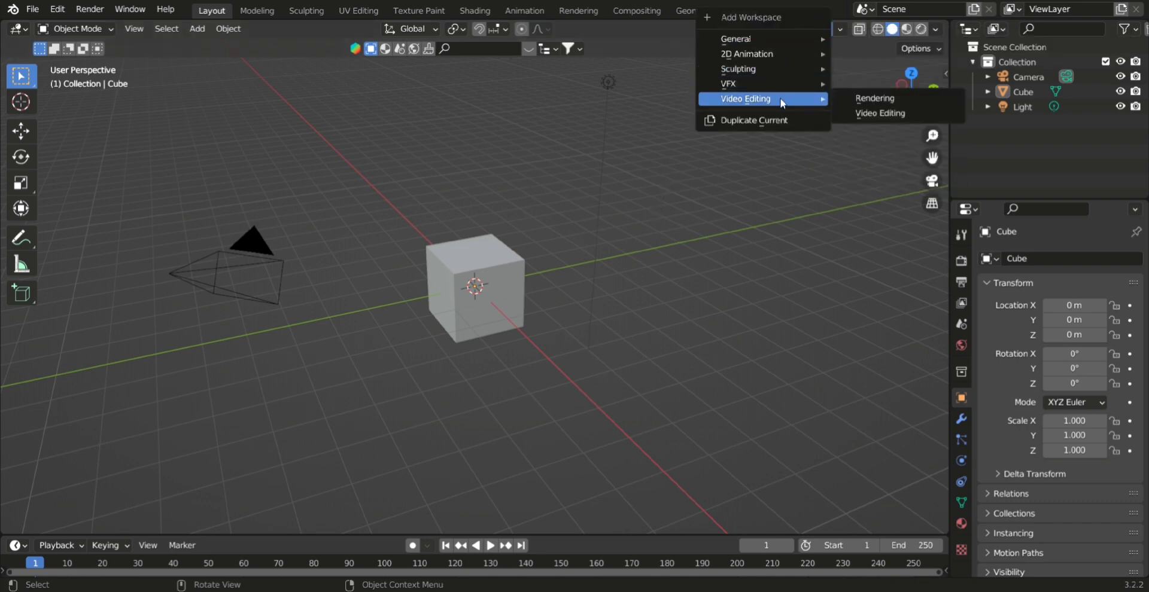
pyautogui.click(843, 114)
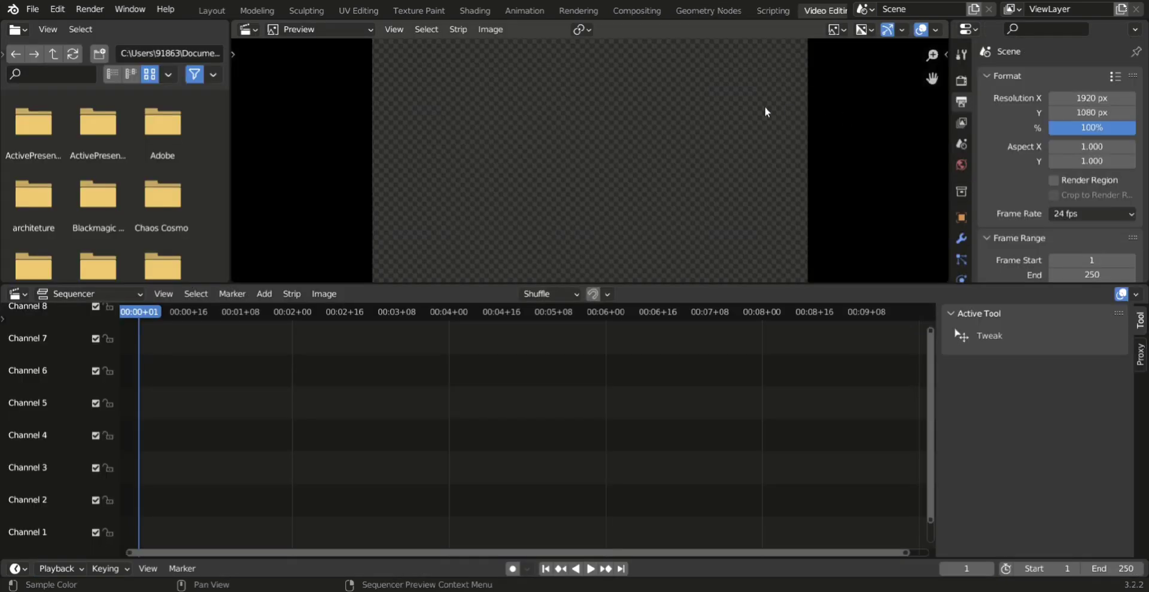
pyautogui.moveTo(237, 26); pyautogui.dragTo(202, 30)
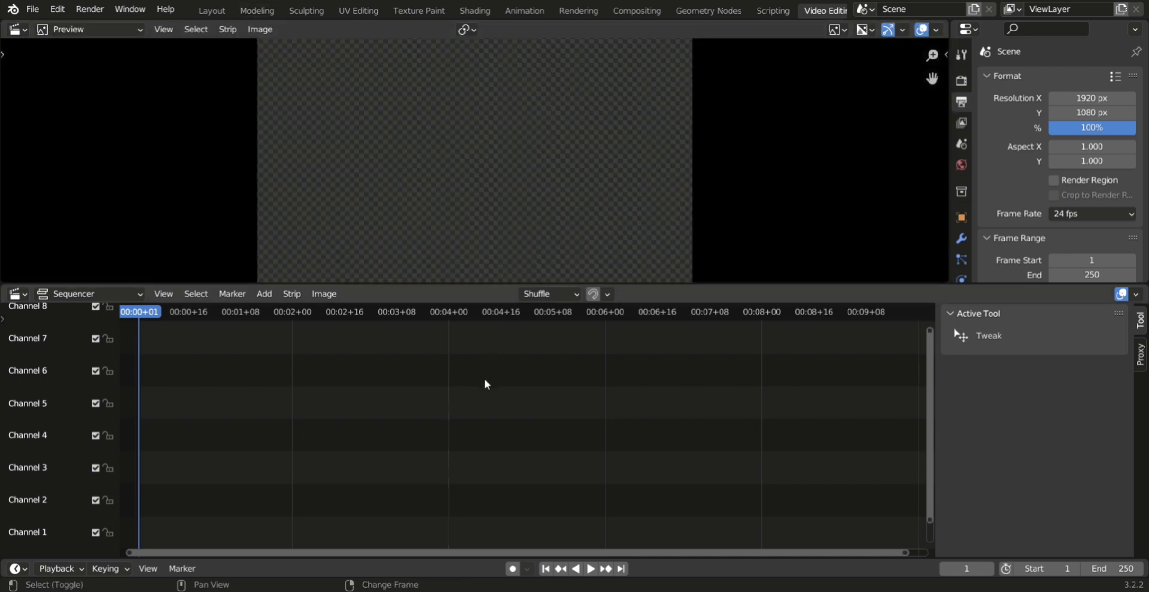
# Add the 150 rendered PNG frames from the animation folder, starting with 0001.png, as an image sequence strip on Channel 1
pyautogui.hotkey('shift', 'a')
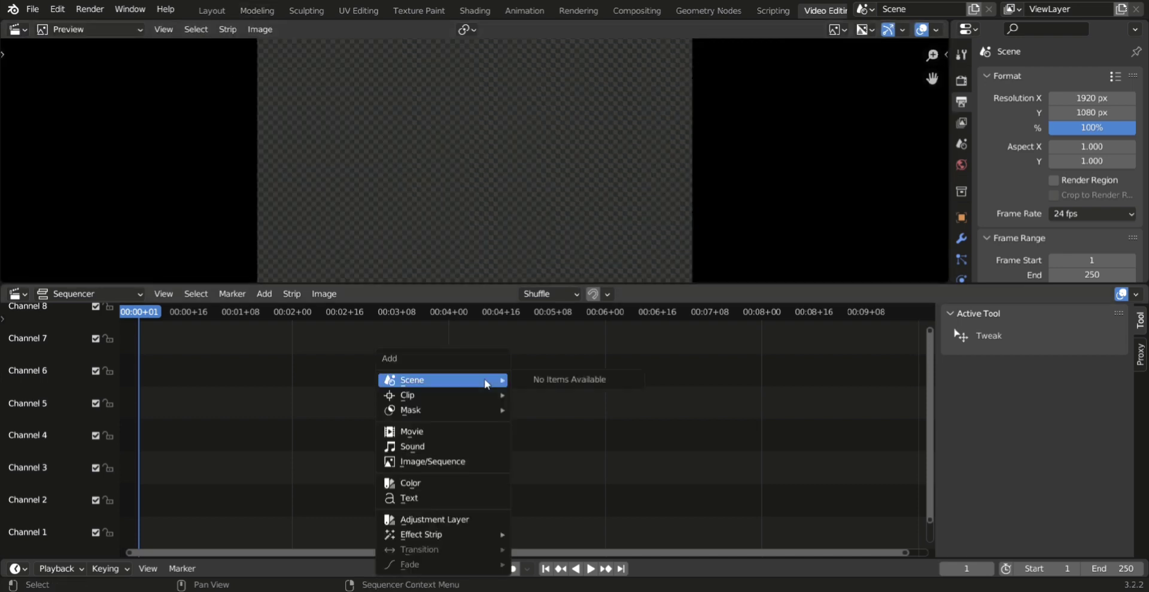
pyautogui.click(476, 464)
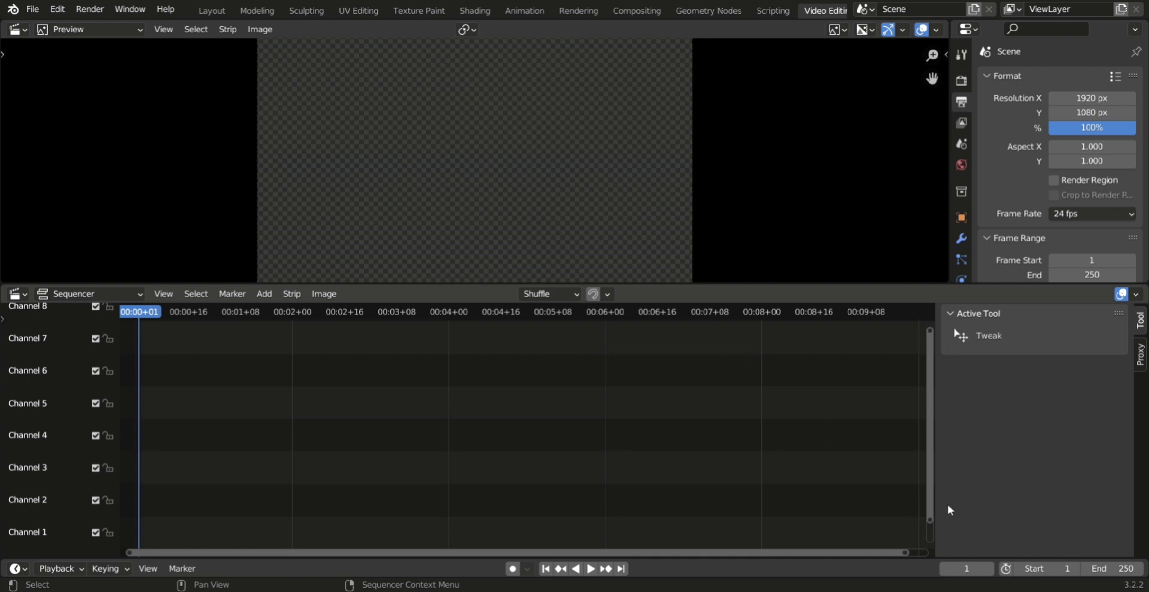
pyautogui.scroll(-3, 574, 204)
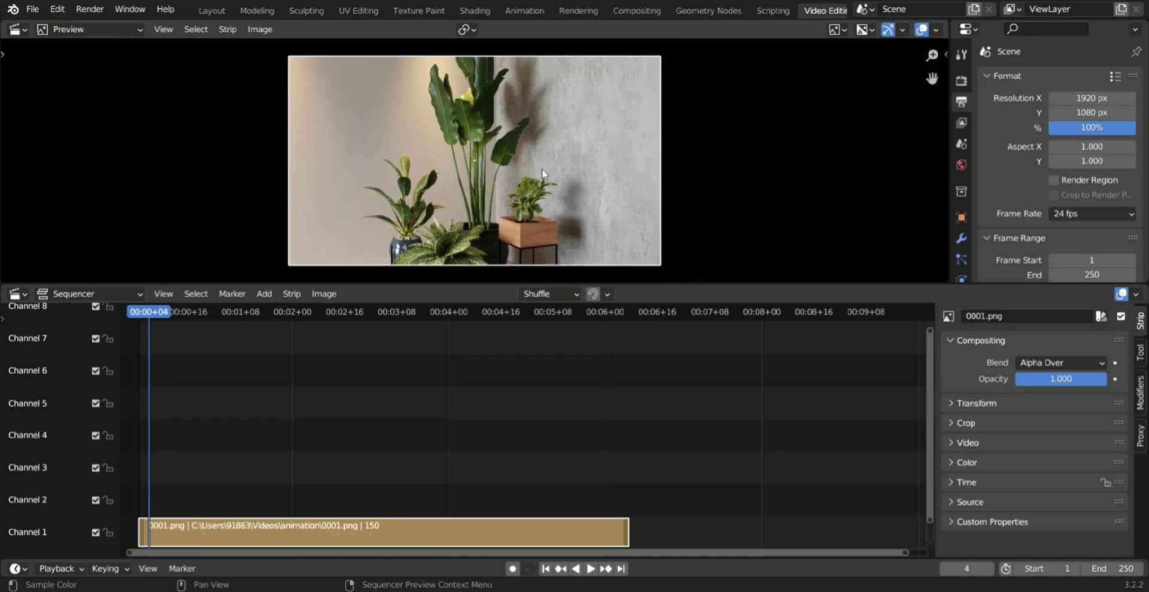
pyautogui.scroll(1, 542, 174)
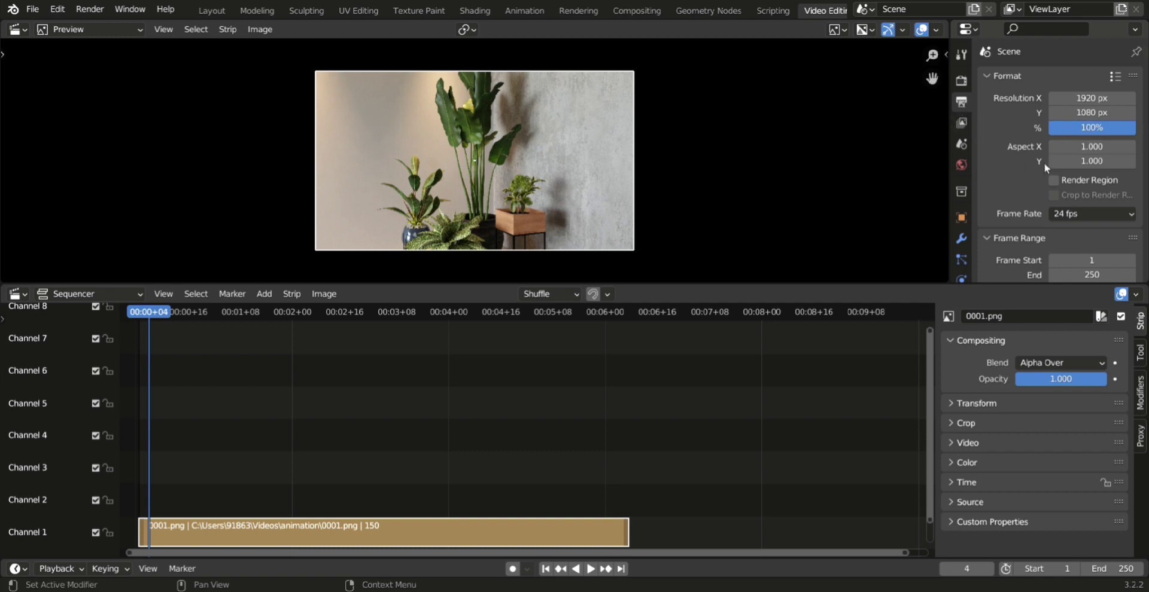
# Set the output resolution scale to 200%
pyautogui.click(1109, 132)
pyautogui.write('2')
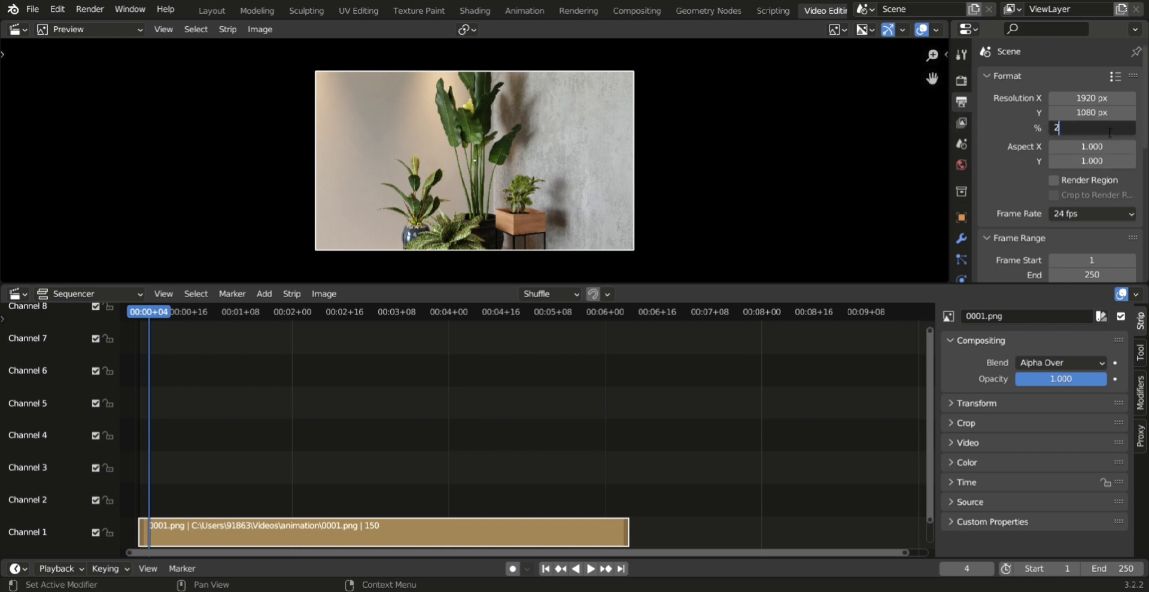
pyautogui.write('00')
# Set the output file format to FFmpeg Video and choose an output path in the Videos folder
pyautogui.click(961, 80)
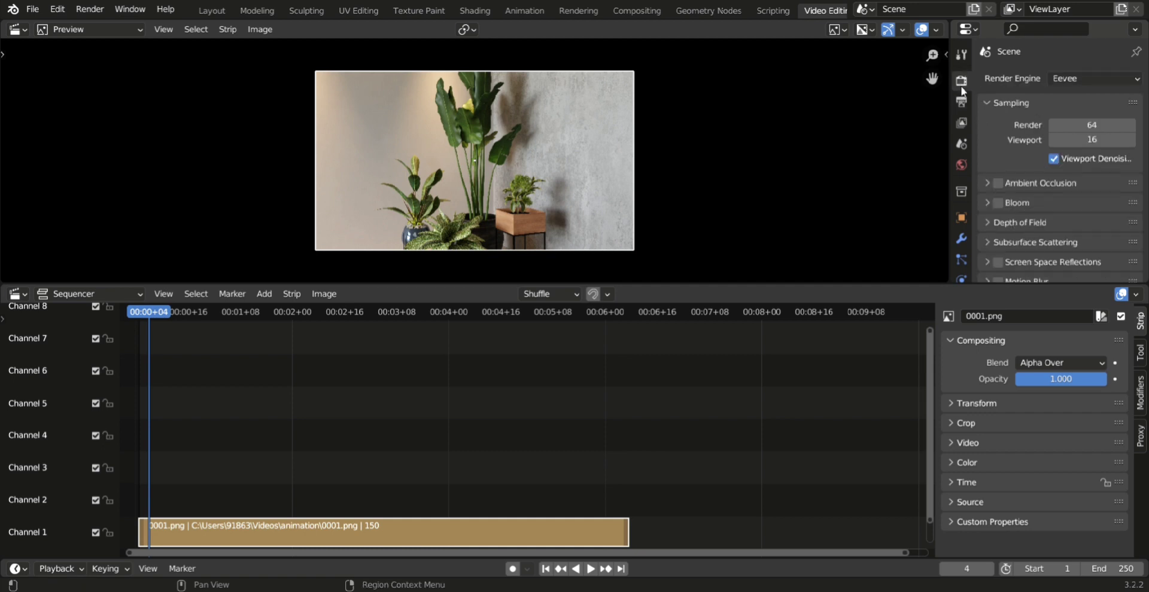
pyautogui.scroll(-8, 1082, 155)
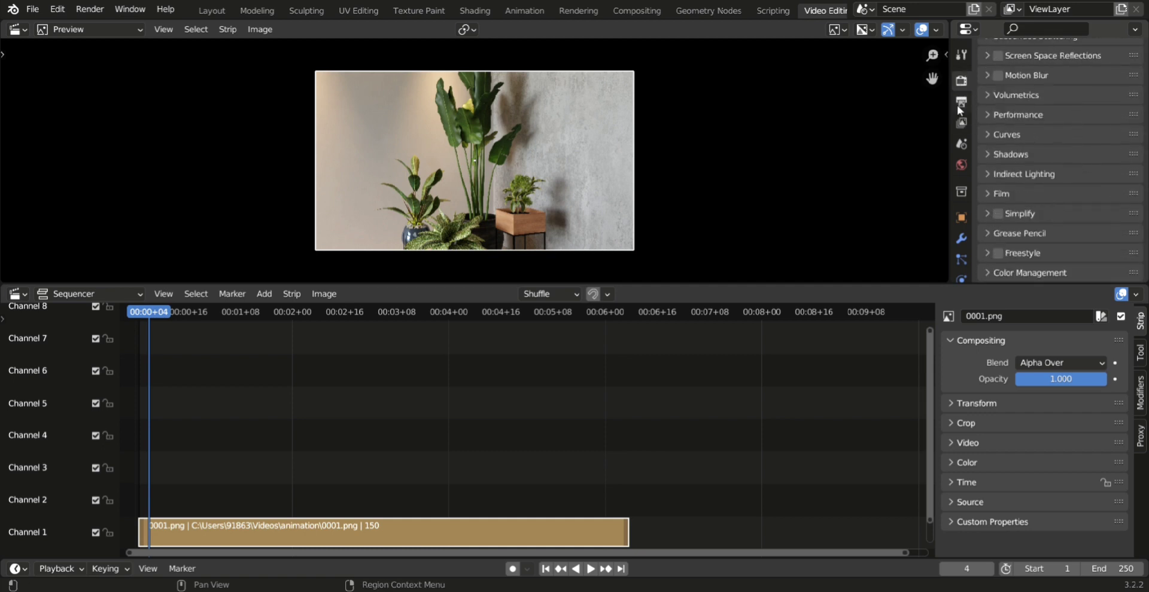
pyautogui.keyDown('ctrl'); pyautogui.scroll(-1, 1051, 199); pyautogui.keyUp('ctrl')
pyautogui.scroll(-5, 1051, 199)
pyautogui.scroll(2, 1077, 191)
pyautogui.click(1105, 175)
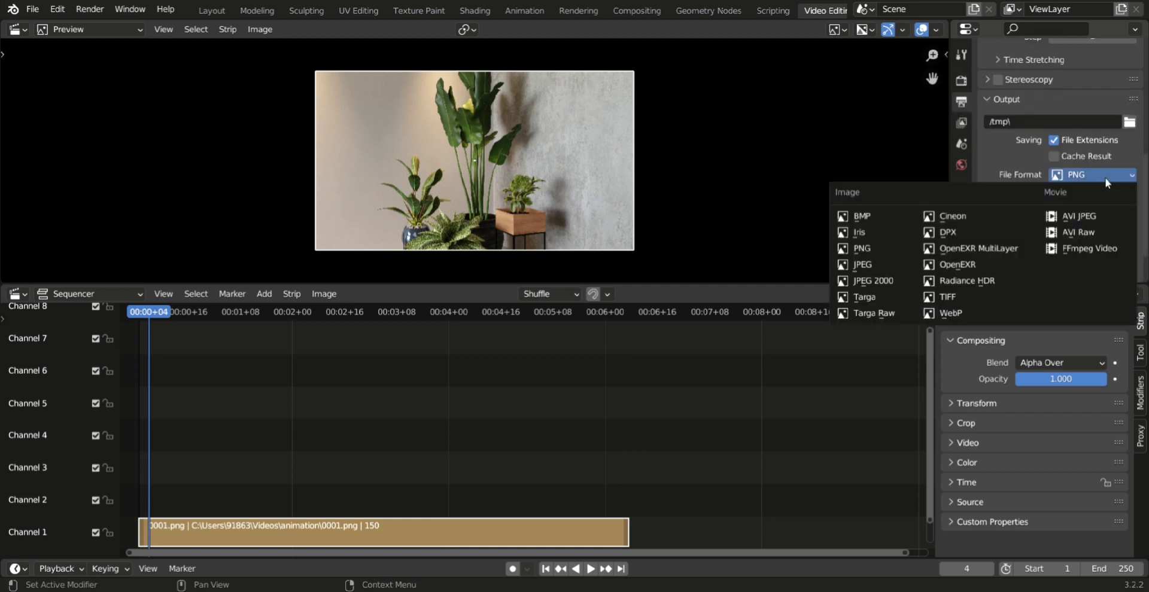
pyautogui.click(1088, 247)
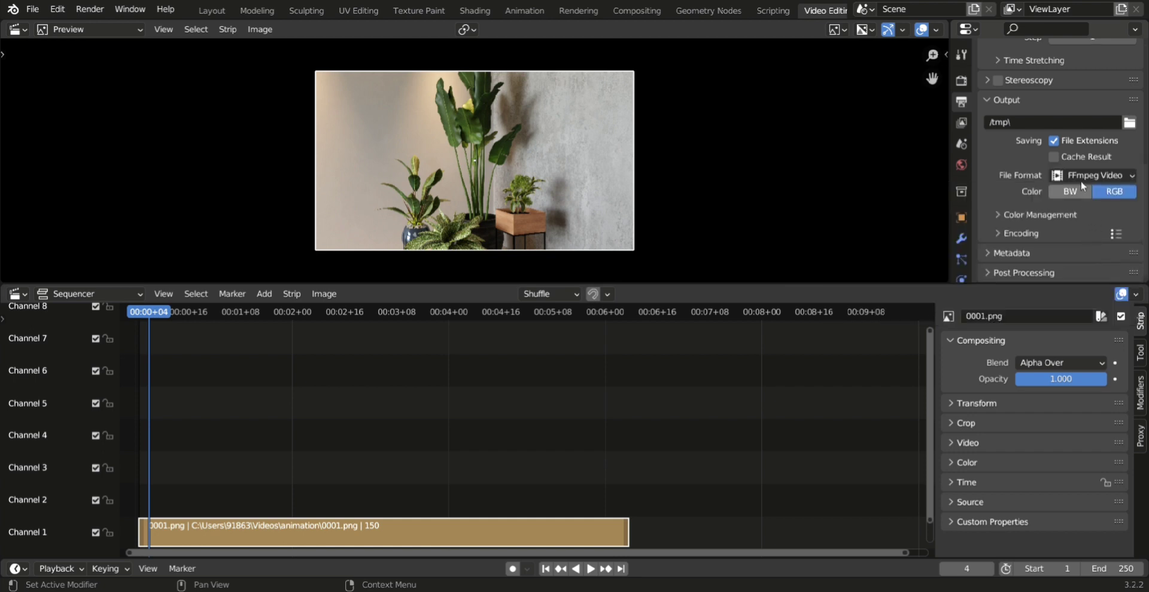
pyautogui.click(1057, 126)
pyautogui.click(1126, 129)
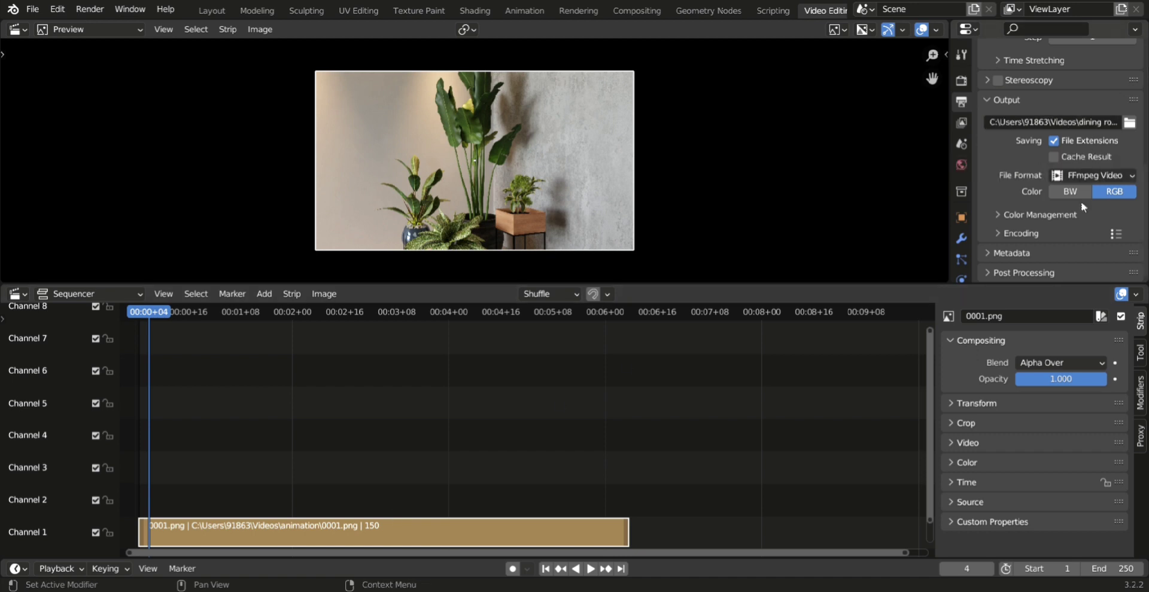
# Choose the container format in the video's encoding settings and check the post-processing pipeline options
pyautogui.click(1068, 233)
pyautogui.scroll(-1, 1068, 235)
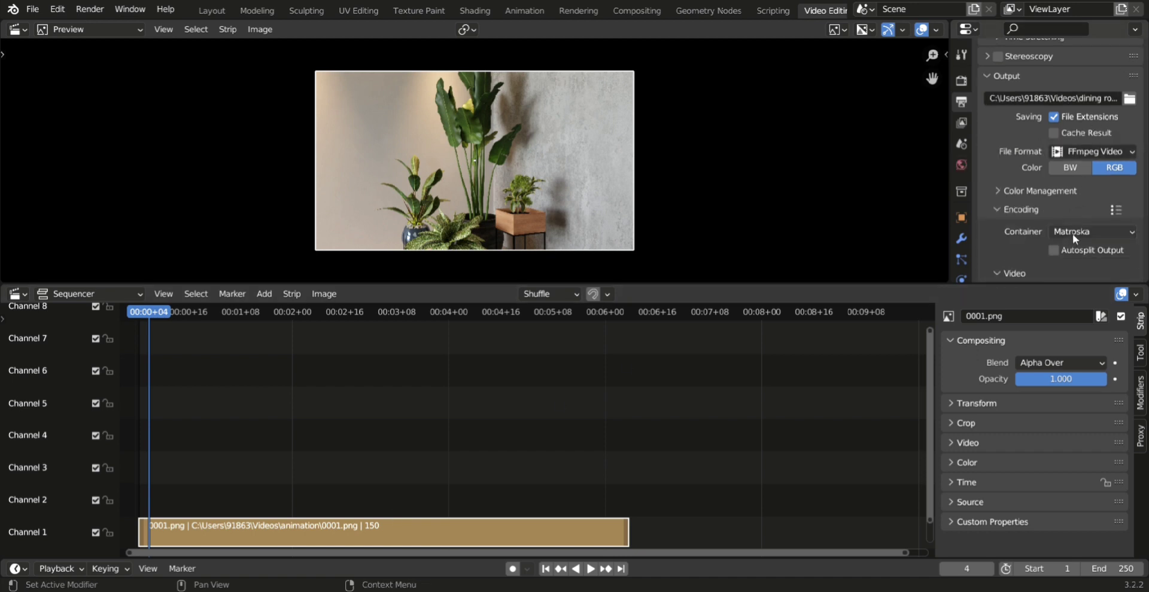
pyautogui.click(1090, 231)
pyautogui.click(1081, 275)
pyautogui.click(1053, 209)
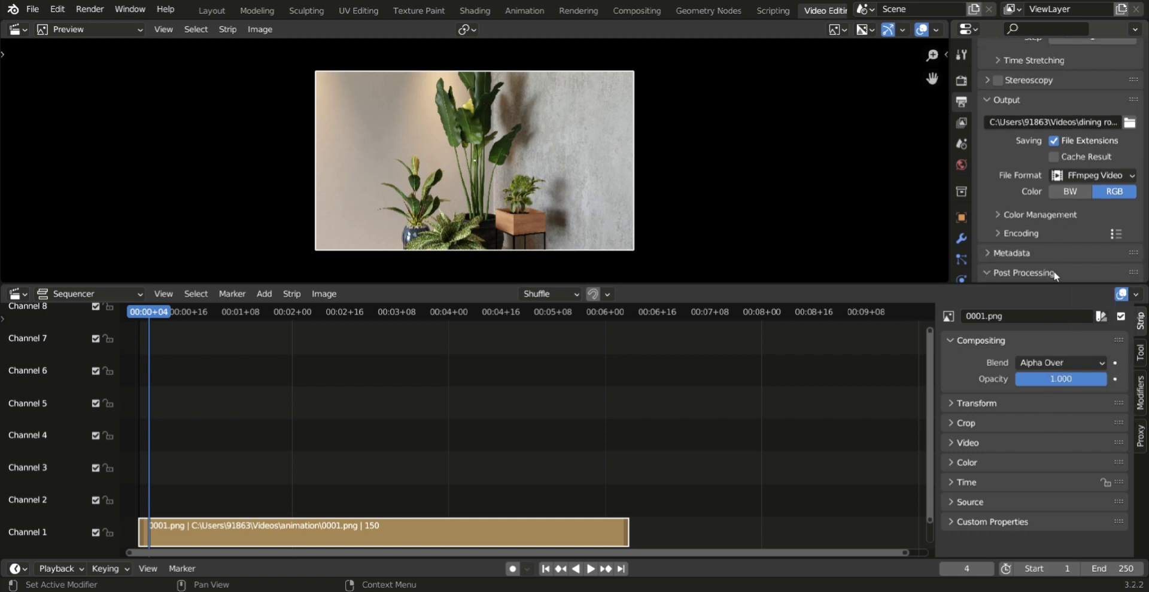
pyautogui.scroll(-3, 1055, 272)
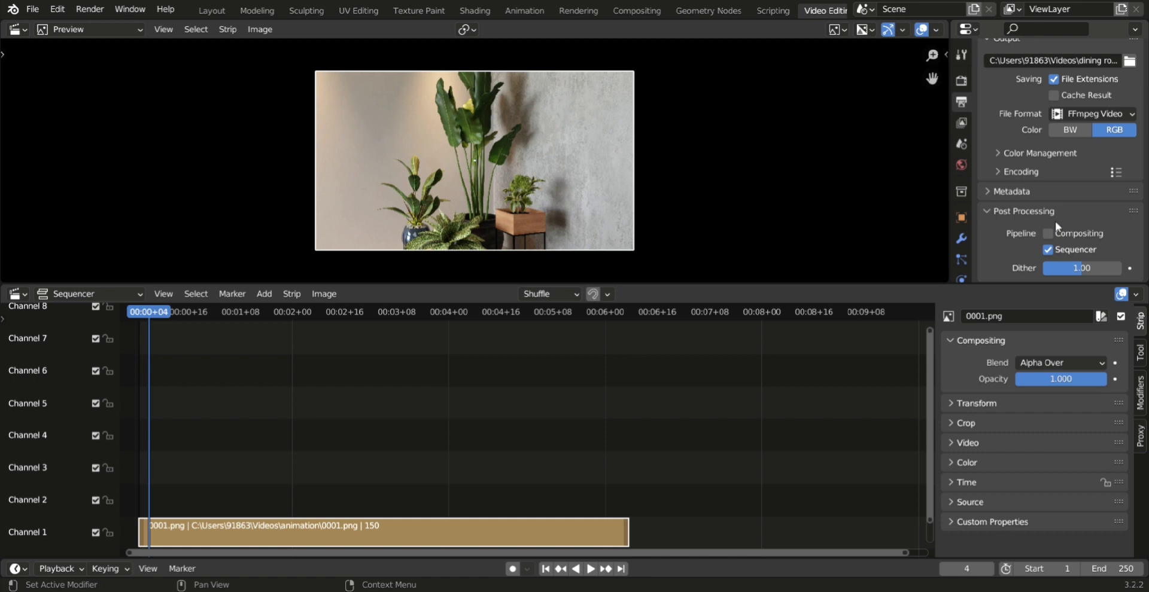
pyautogui.scroll(3, 1050, 217)
pyautogui.click(1046, 250)
pyautogui.scroll(-2, 1047, 240)
# Set the end of the frame range to 150 and check the frame rate options
pyautogui.scroll(8, 1044, 216)
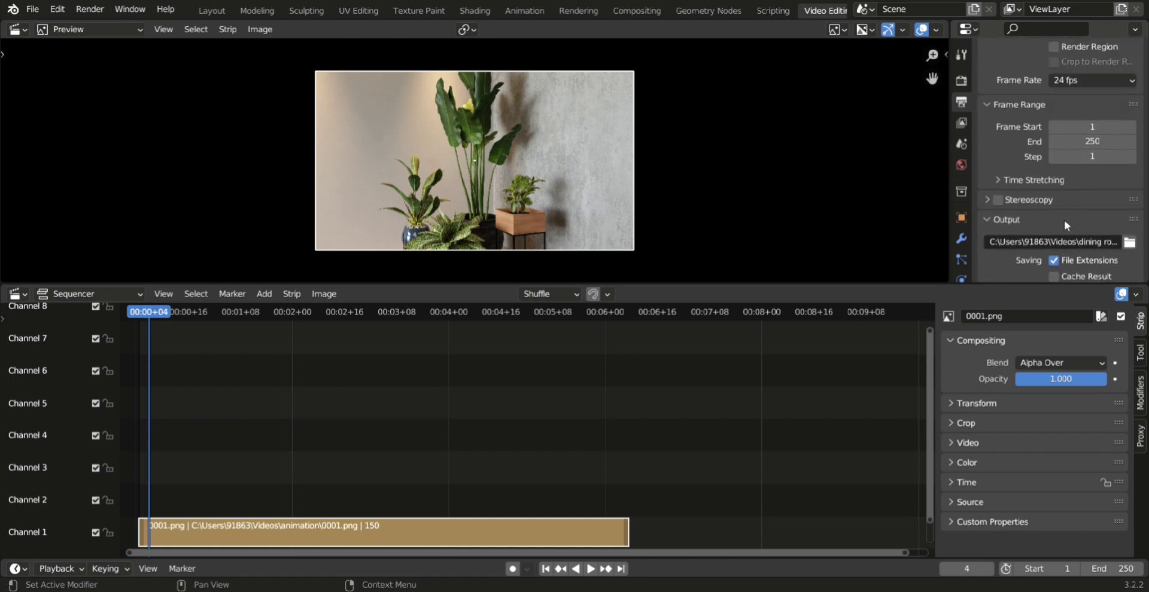
pyautogui.scroll(1, 1067, 225)
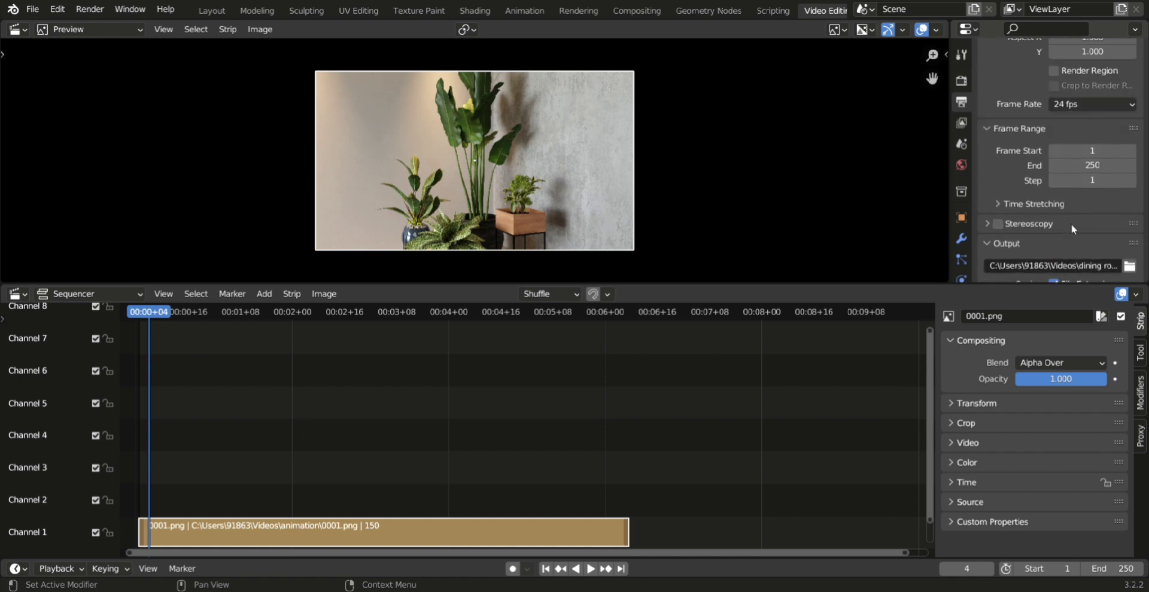
pyautogui.doubleClick(1093, 172)
pyautogui.write('150')
pyautogui.press('Return')
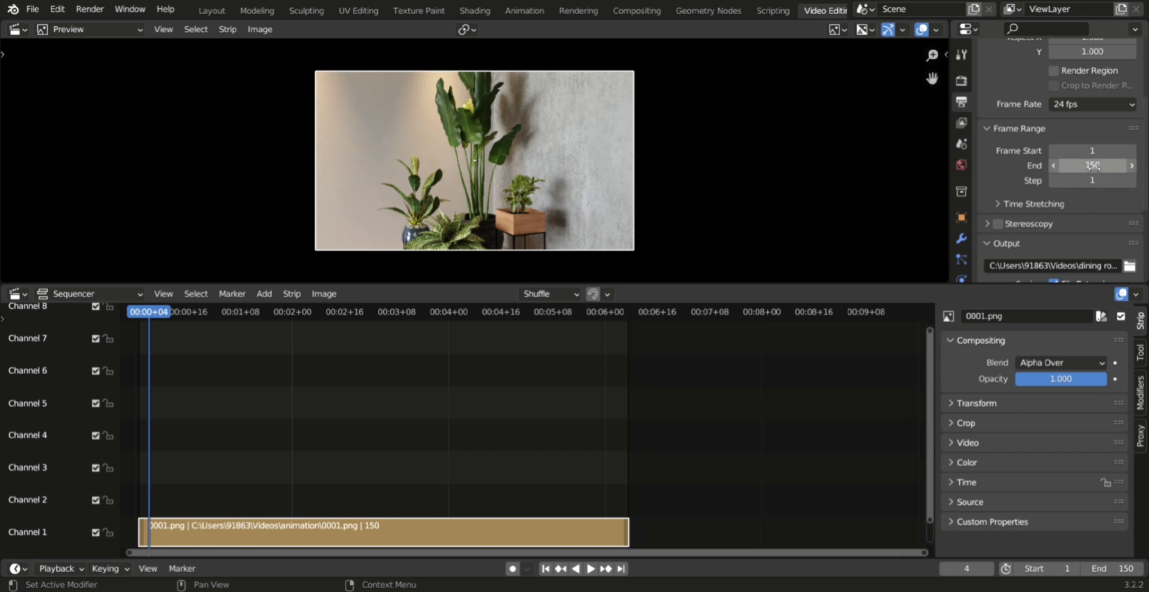
pyautogui.scroll(4, 1089, 200)
pyautogui.scroll(1, 1089, 200)
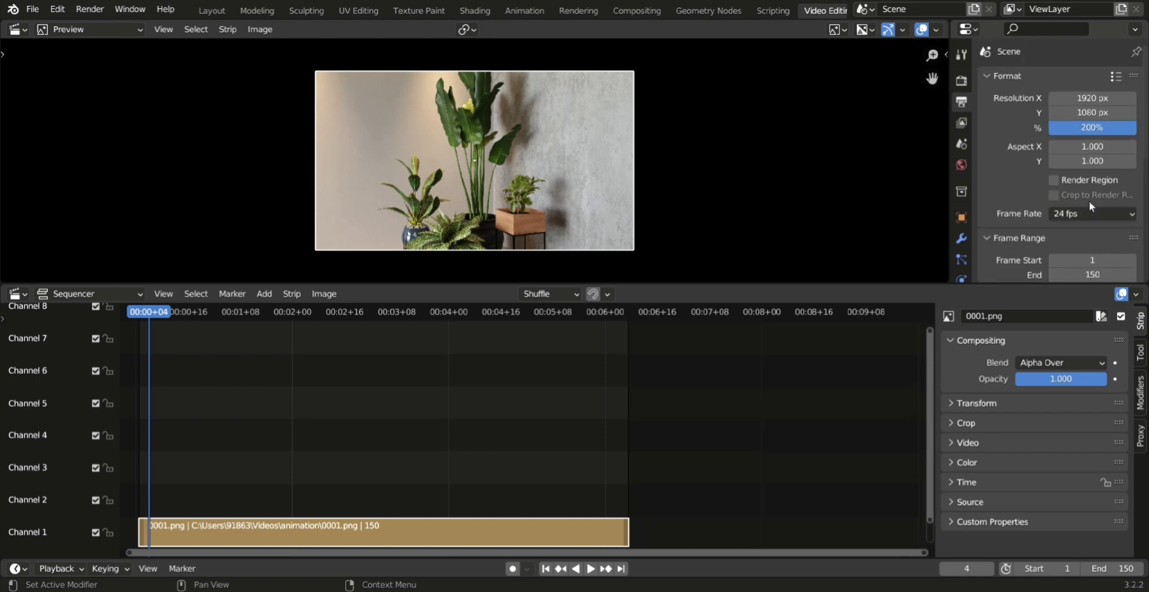
pyautogui.click(1090, 213)
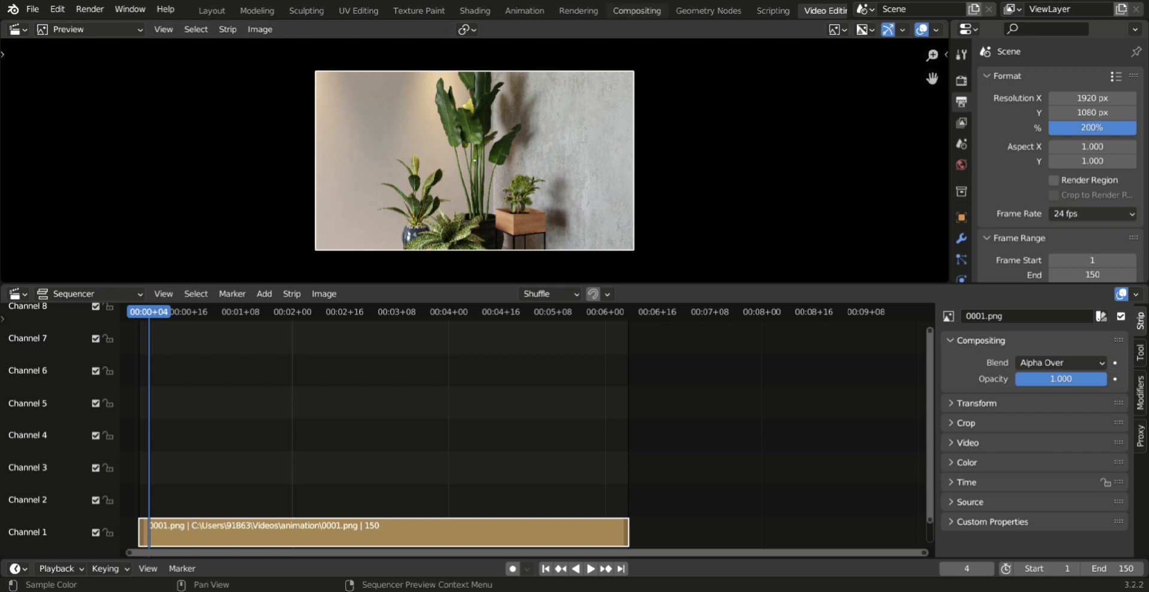
# Render the image sequence strip as an animation with the Render Animation command
pyautogui.click(89, 10)
pyautogui.moveTo(144, 18)
pyautogui.click(92, 13)
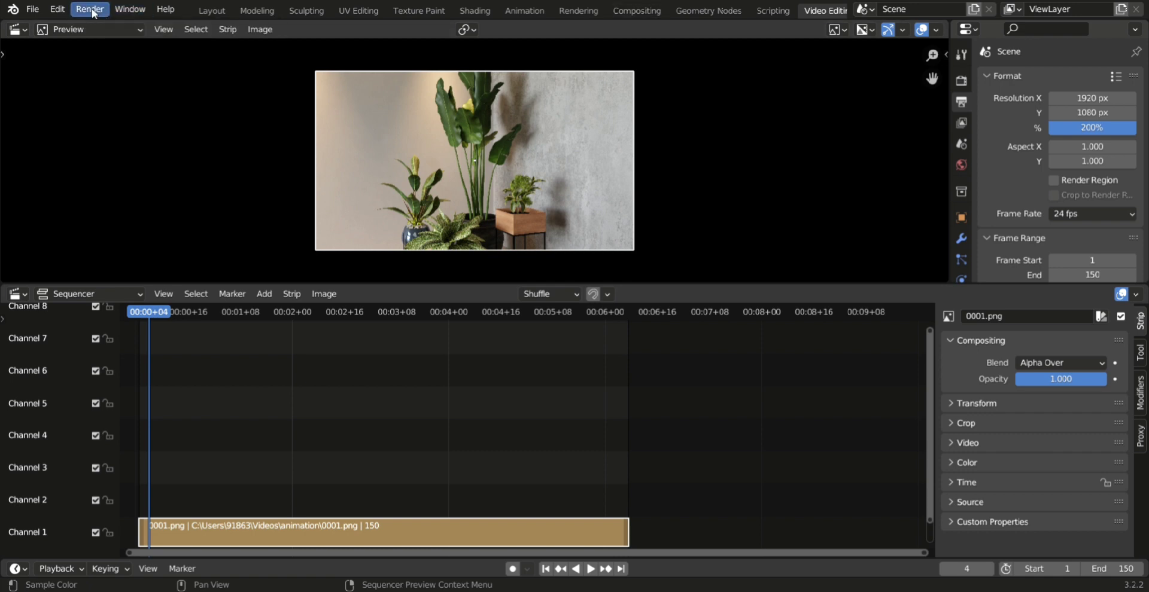
pyautogui.click(87, 12)
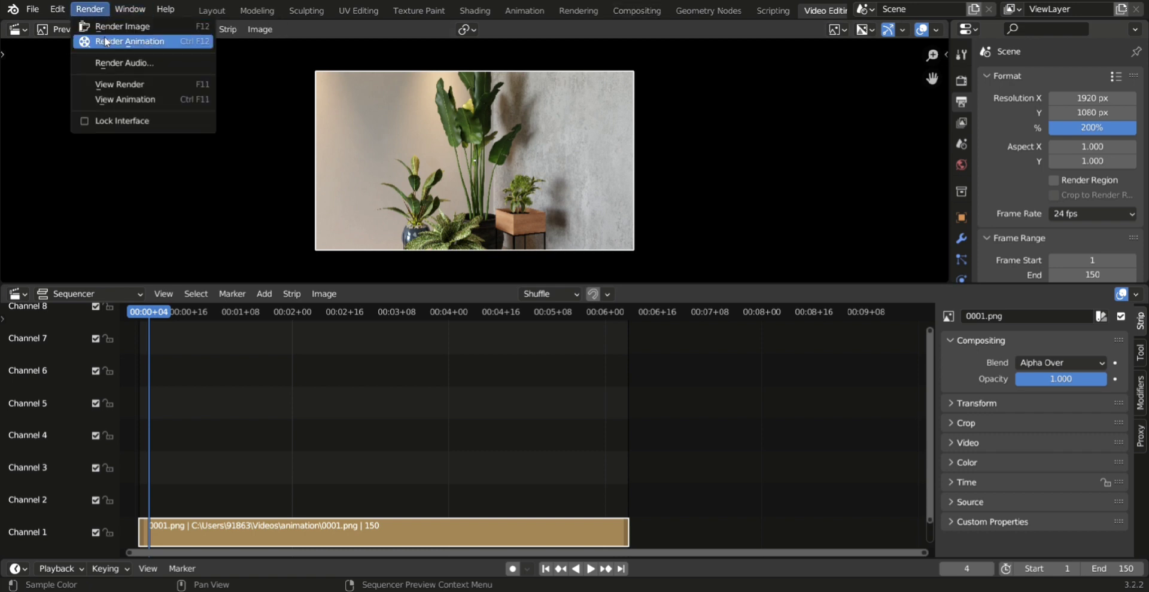
pyautogui.click(104, 40)
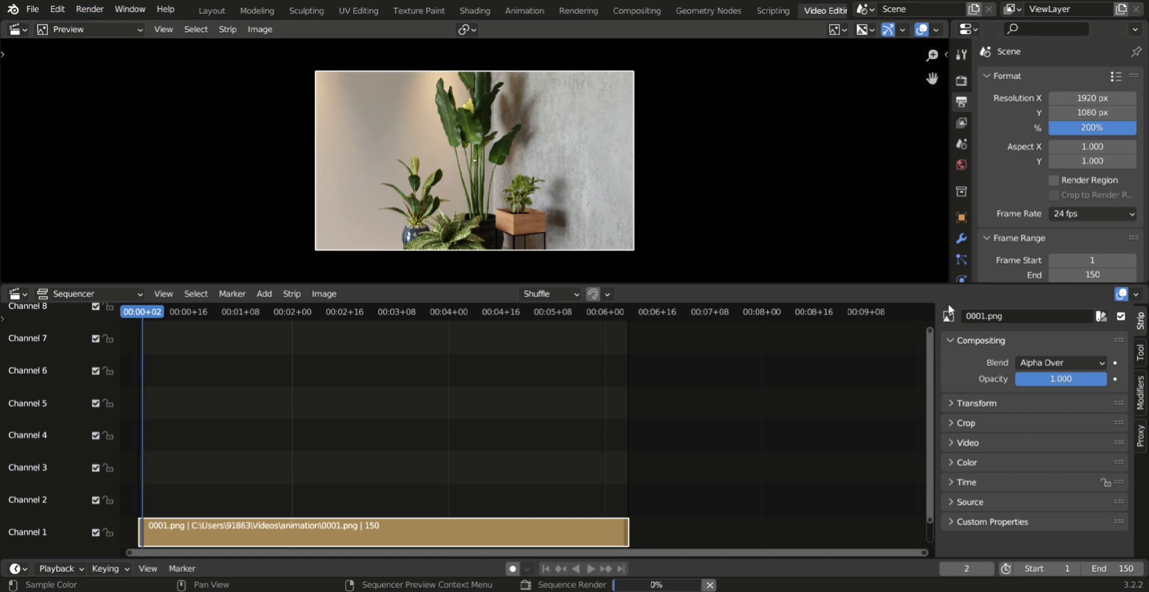